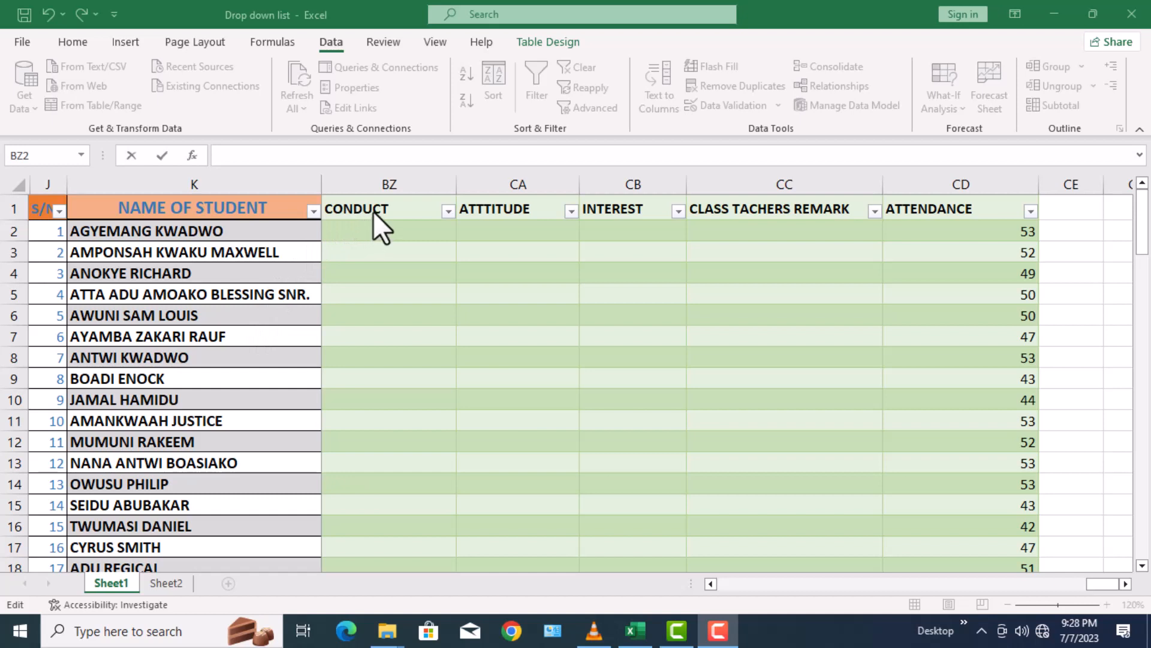
Set up data validation on the first CONDUCT cell, BZ2, so that it allows a List.
{"action": "left_click", "coordinate": [451, 227]}
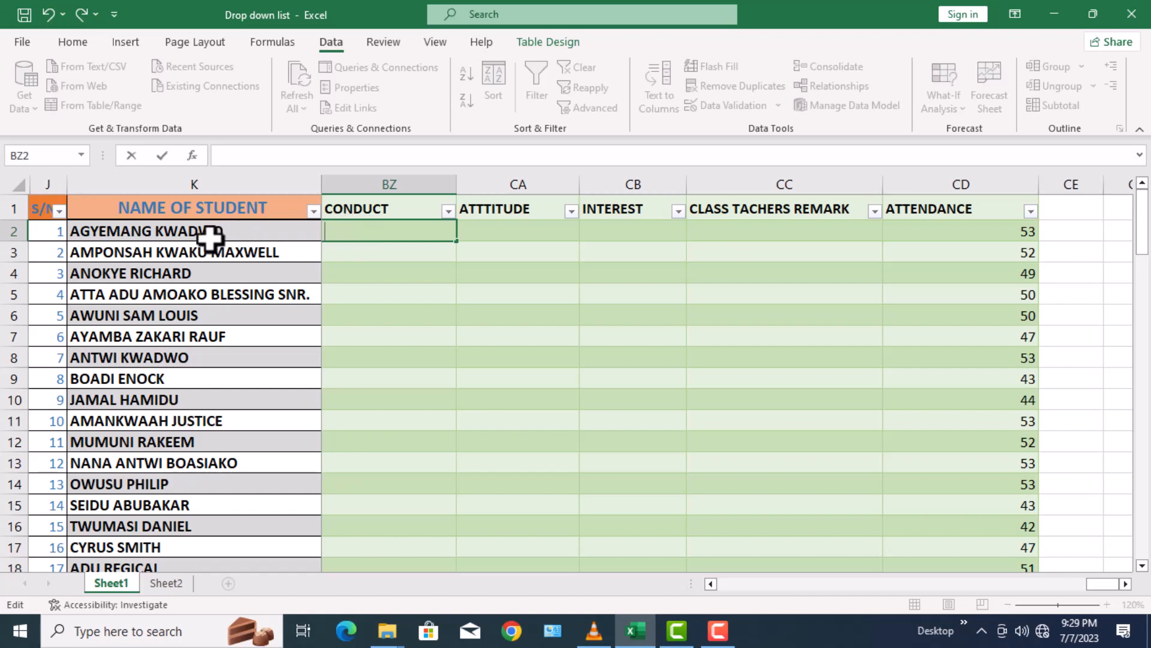
{"action": "left_click", "coordinate": [369, 256]}
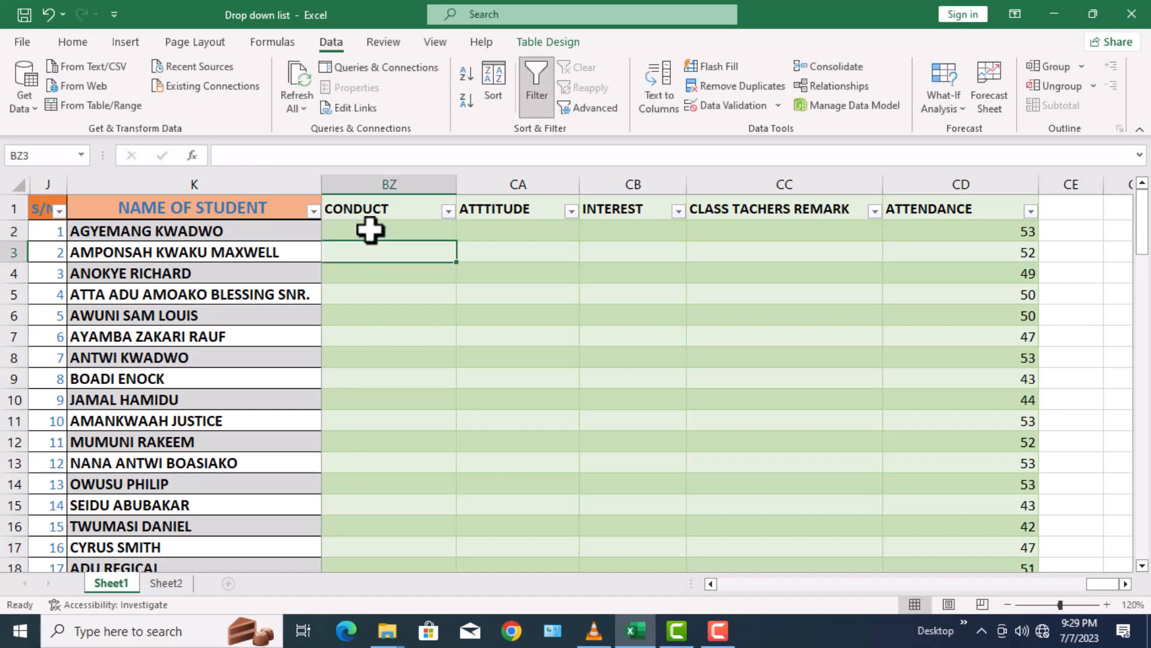
{"action": "left_click", "coordinate": [369, 228]}
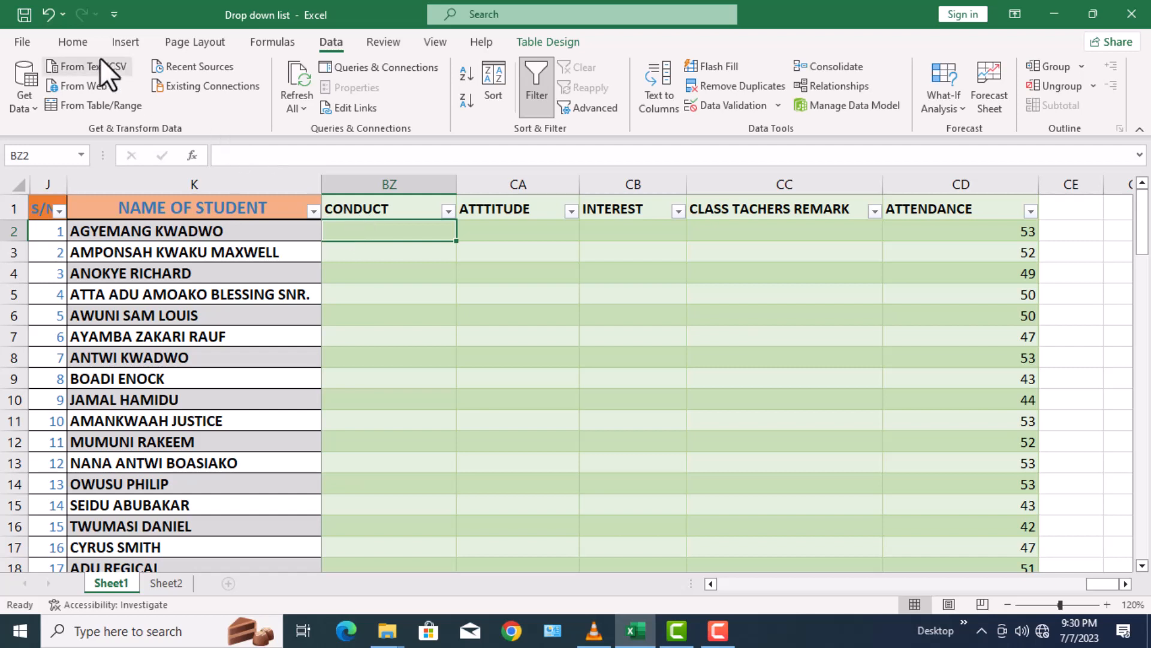
{"action": "left_click", "coordinate": [75, 42]}
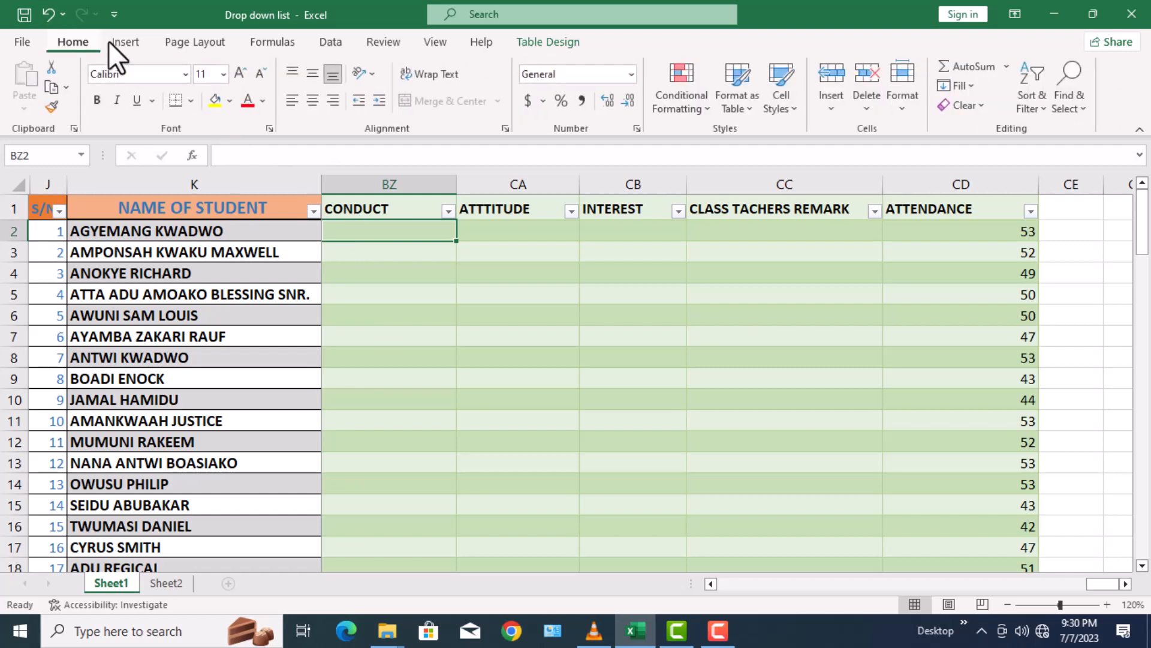
{"action": "left_click", "coordinate": [332, 41]}
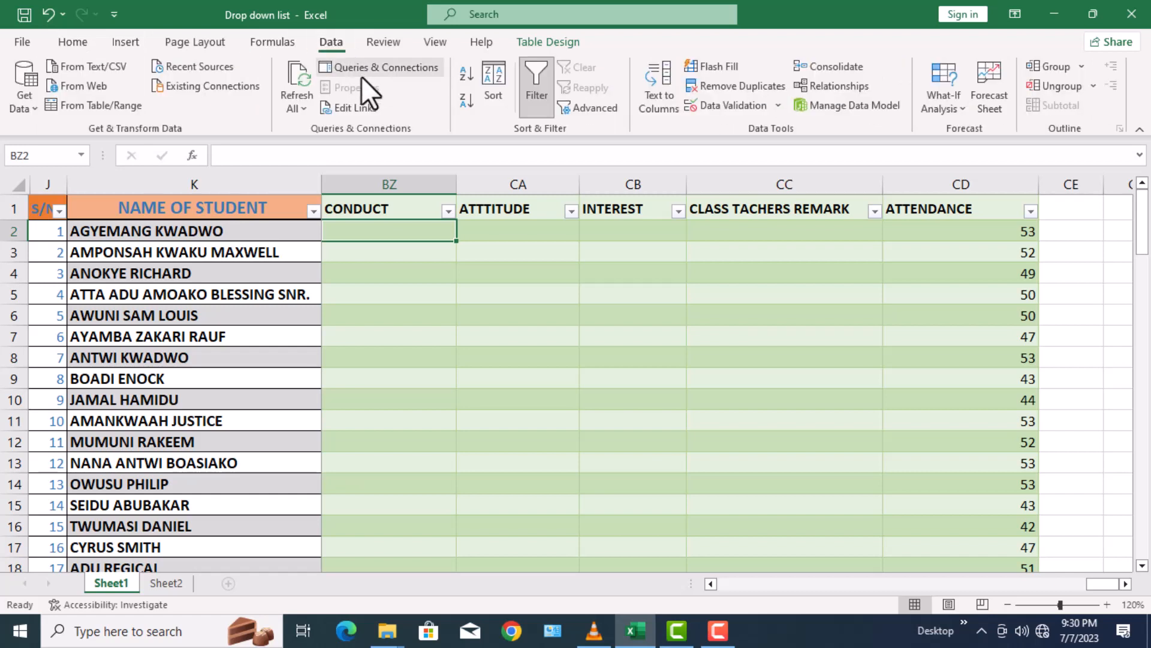
{"action": "left_click", "coordinate": [740, 105]}
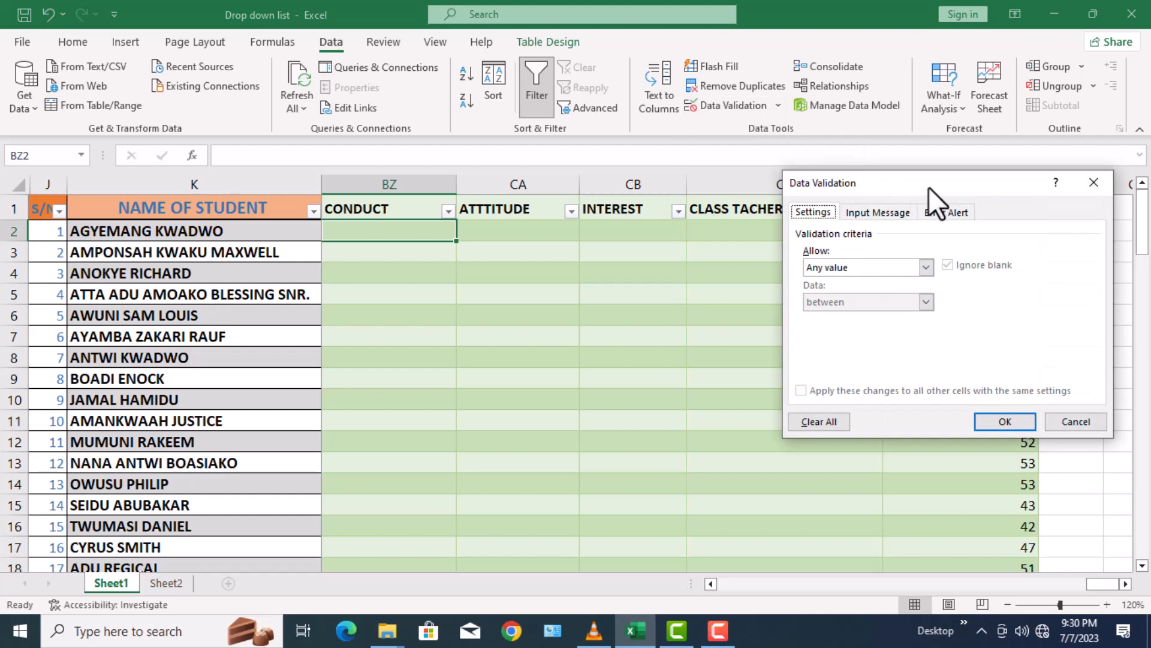
{"action": "left_click_drag", "start_coordinate": [929, 186], "coordinate": [855, 137]}
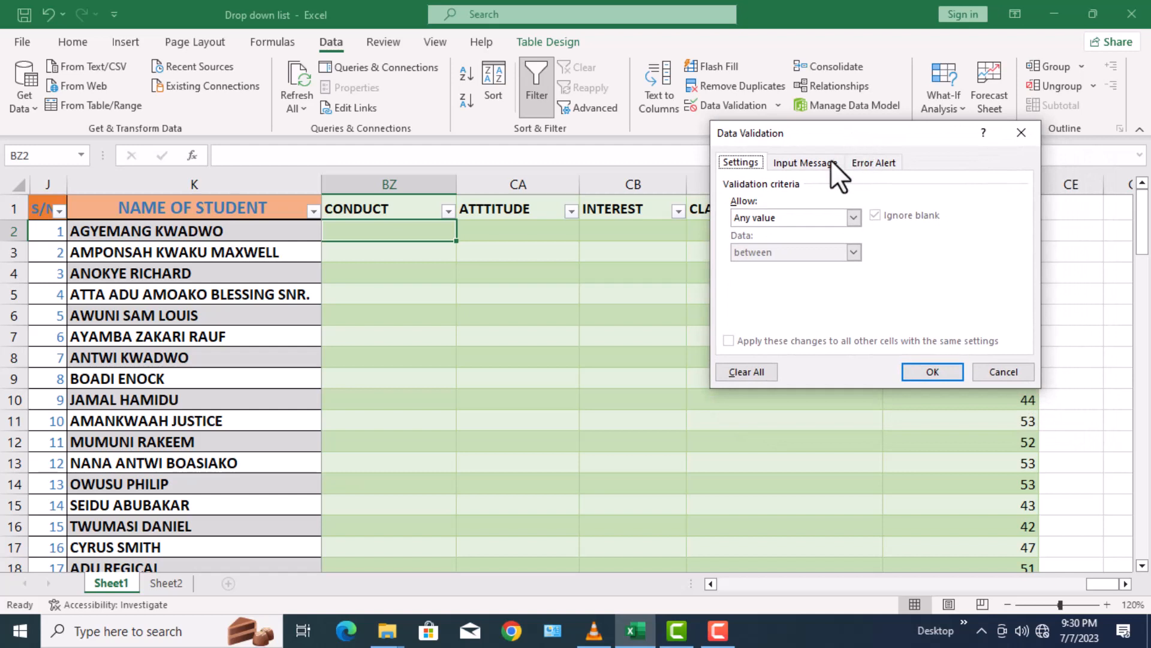
{"action": "left_click", "coordinate": [797, 165]}
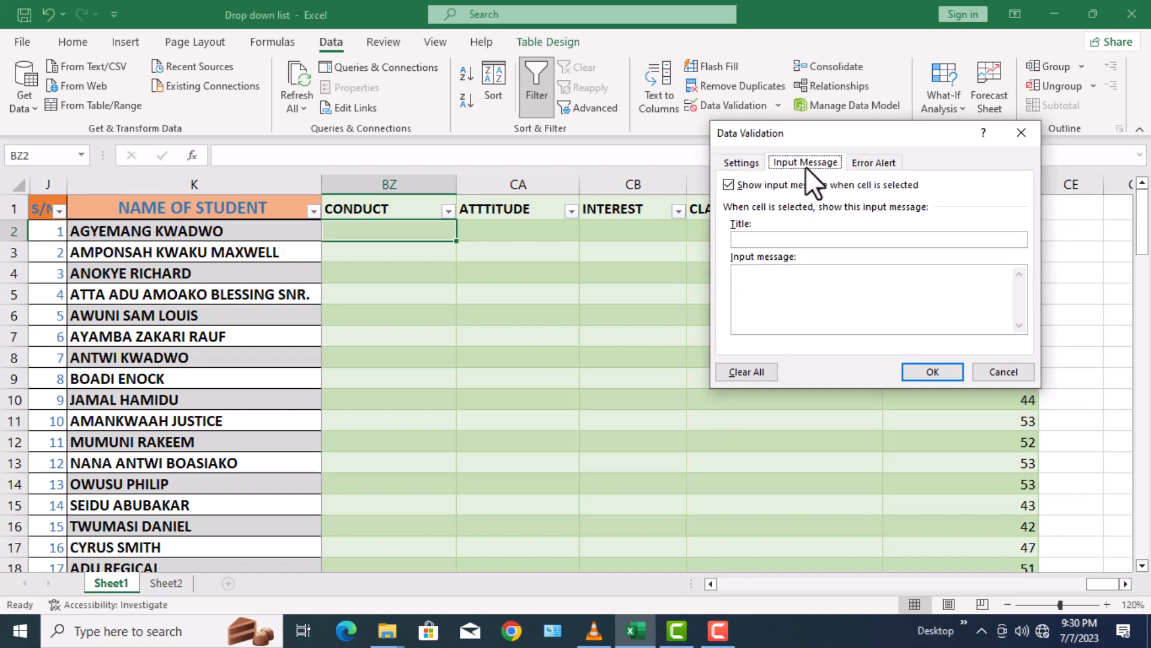
{"action": "left_click", "coordinate": [868, 162]}
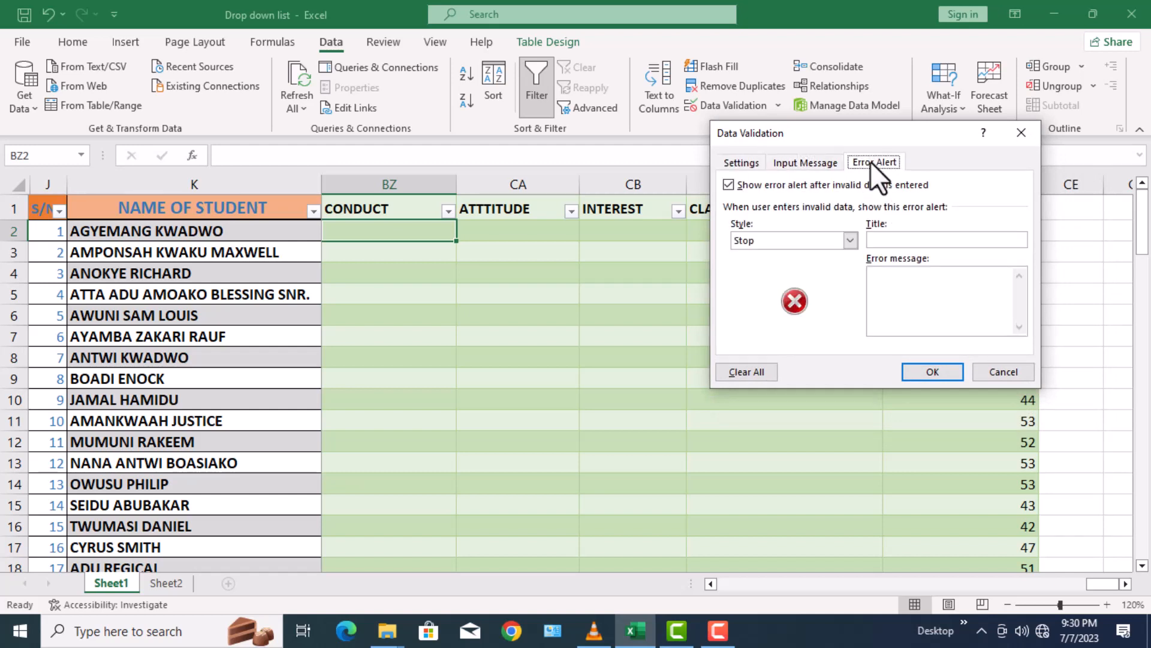
{"action": "left_click", "coordinate": [741, 162]}
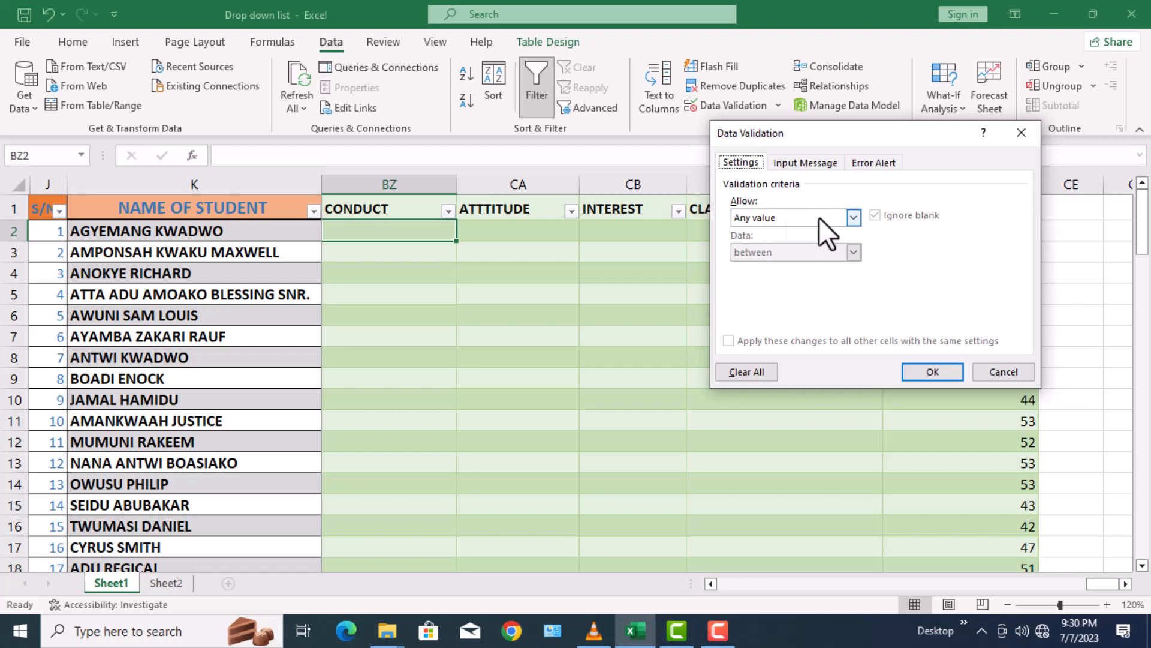
{"action": "left_click", "coordinate": [854, 218]}
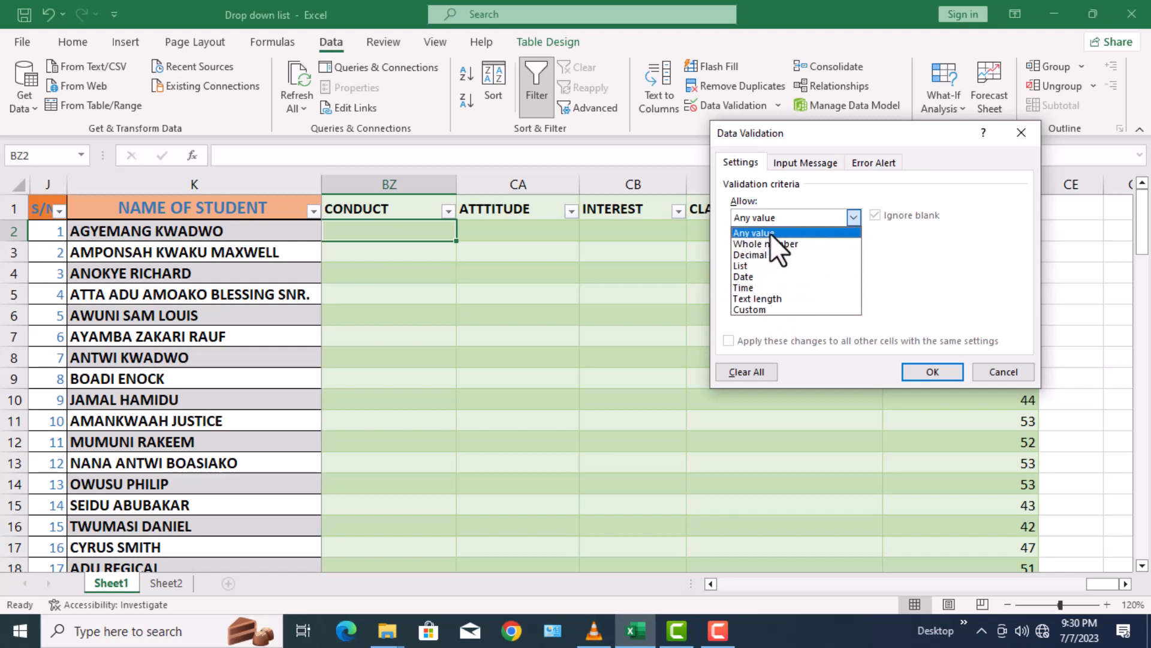
{"action": "left_click", "coordinate": [745, 265]}
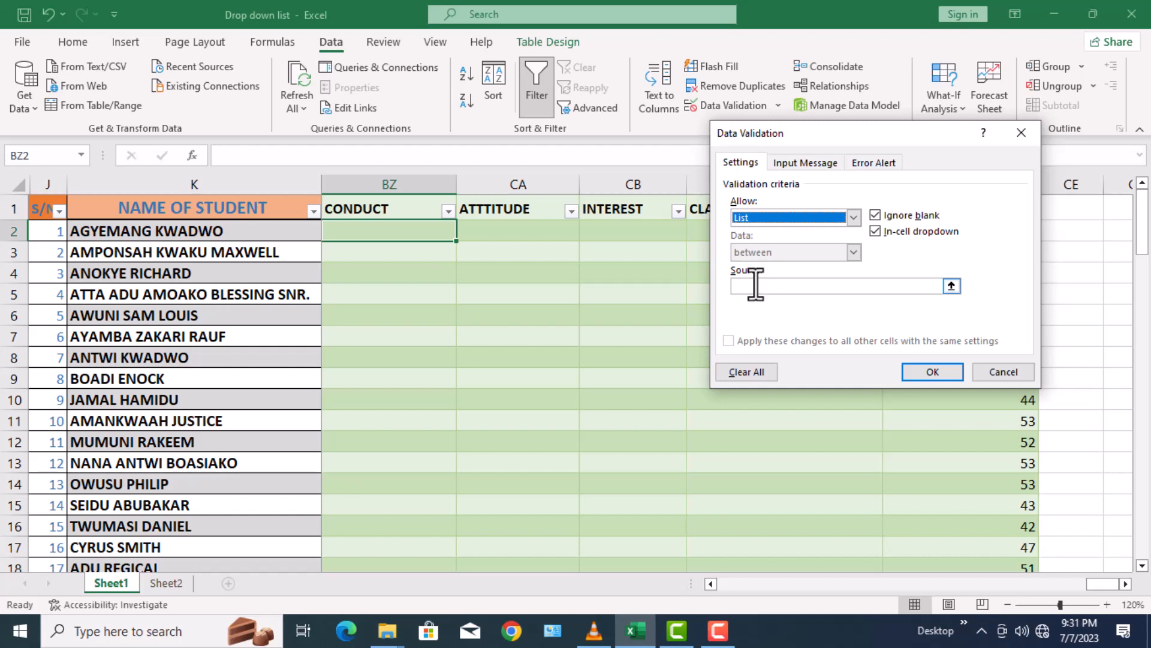
{"action": "left_click", "coordinate": [756, 285]}
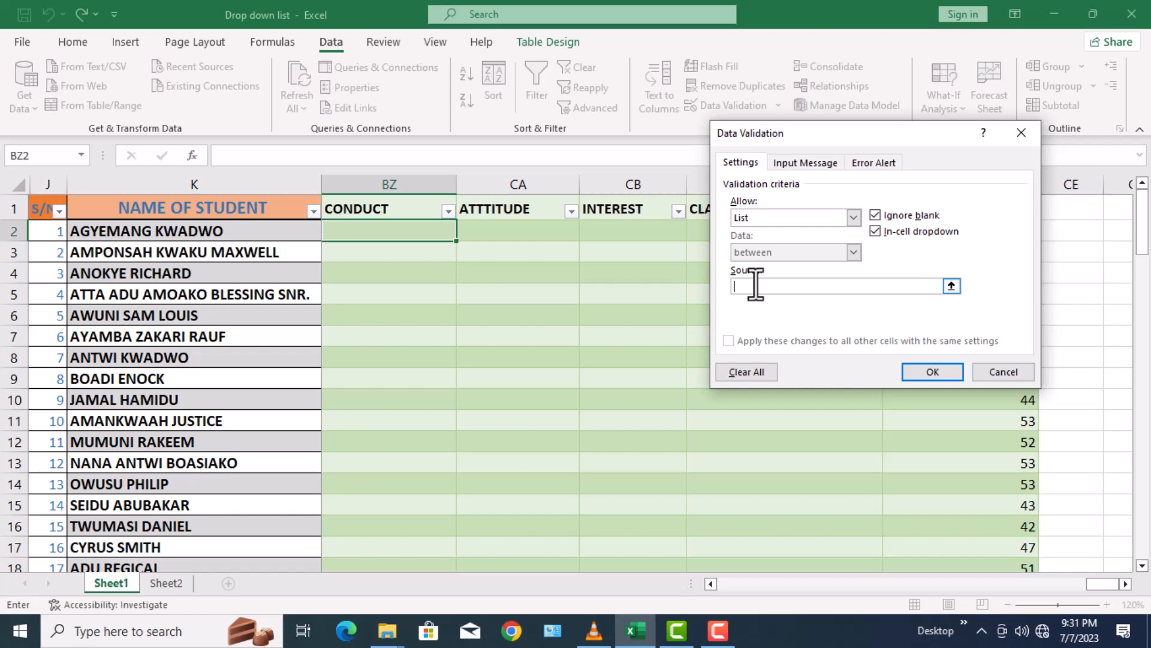
{"action": "type", "text": "well behavedRespectful, disres"}
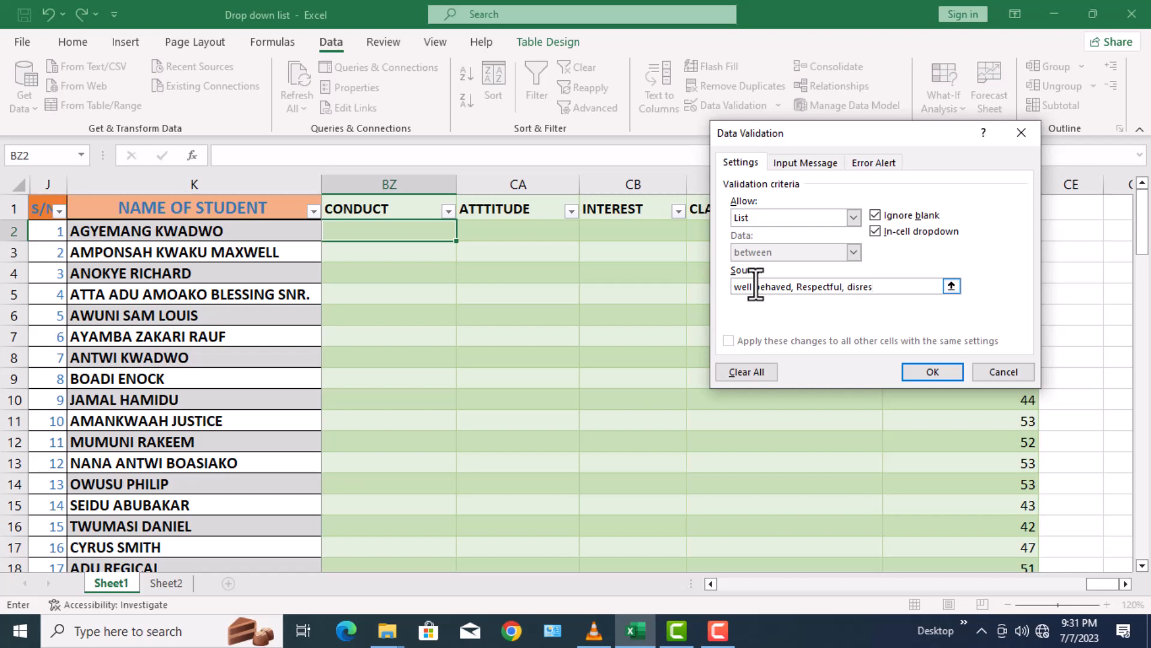
{"action": "type", "text": "p"}
{"action": "type", "text": "tful,"}
{"action": "key", "text": "BackSpace"}
{"action": "key", "text": "BackSpace"}
{"action": "key", "text": "BackSpace"}
{"action": "key", "text": "BackSpace"}
{"action": "key", "text": "BackSpace"}
{"action": "key", "text": "BackSpace"}
{"action": "key", "text": "BackSpace"}
{"action": "key", "text": "BackSpace"}
{"action": "key", "text": "BackSpace"}
{"action": "key", "text": "BackSpace"}
{"action": "key", "text": "BackSpace"}
{"action": "key", "text": "BackSpace"}
{"action": "key", "text": "BackSpace"}
{"action": "key", "text": "BackSpace"}
{"action": "key", "text": "BackSpace"}
{"action": "key", "text": "BackSpace"}
{"action": "key", "text": "BackSpace"}
{"action": "key", "text": "BackSpace"}
{"action": "key", "text": "BackSpace"}
{"action": "key", "text": "BackSpace"}
{"action": "key", "text": "BackSpace"}
{"action": "key", "text": "BackSpace"}
{"action": "key", "text": "BackSpace"}
{"action": "key", "text": "BackSpace"}
{"action": "key", "text": "BackSpace"}
{"action": "key", "text": "BackSpace"}
{"action": "key", "text": "BackSpace"}
{"action": "key", "text": "BackSpace"}
{"action": "key", "text": "BackSpace"}
{"action": "key", "text": "BackSpace"}
{"action": "key", "text": "BackSpace"}
{"action": "key", "text": "BackSpace"}
{"action": "key", "text": "BackSpace"}
{"action": "key", "text": "BackSpace"}
{"action": "key", "text": "BackSpace"}
{"action": "key", "text": "BackSpace"}
{"action": "key", "text": "BackSpace"}
{"action": "key", "text": "BackSpace"}
{"action": "key", "text": "BackSpace"}
{"action": "key", "text": "BackSpace"}
{"action": "key", "text": "BackSpace"}
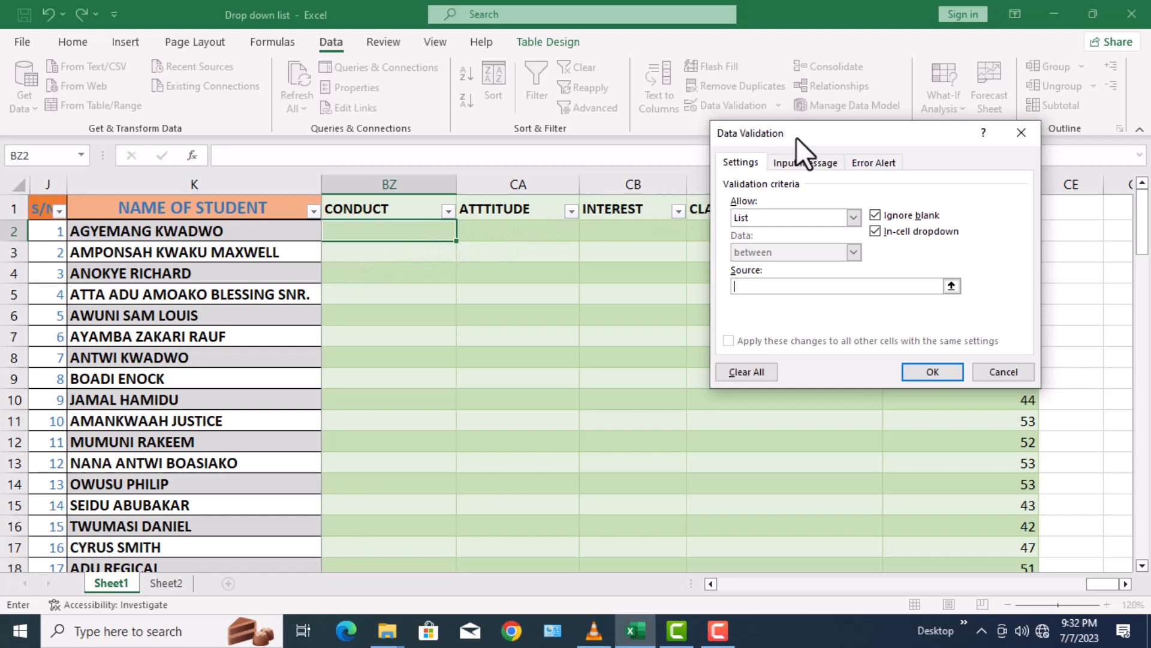
Use the conduct remarks in Sheet2 cells D4:D10 as the list source, and copy the BZ2 drop-down down to BZ17.
{"action": "left_click_drag", "start_coordinate": [804, 136], "coordinate": [916, 157]}
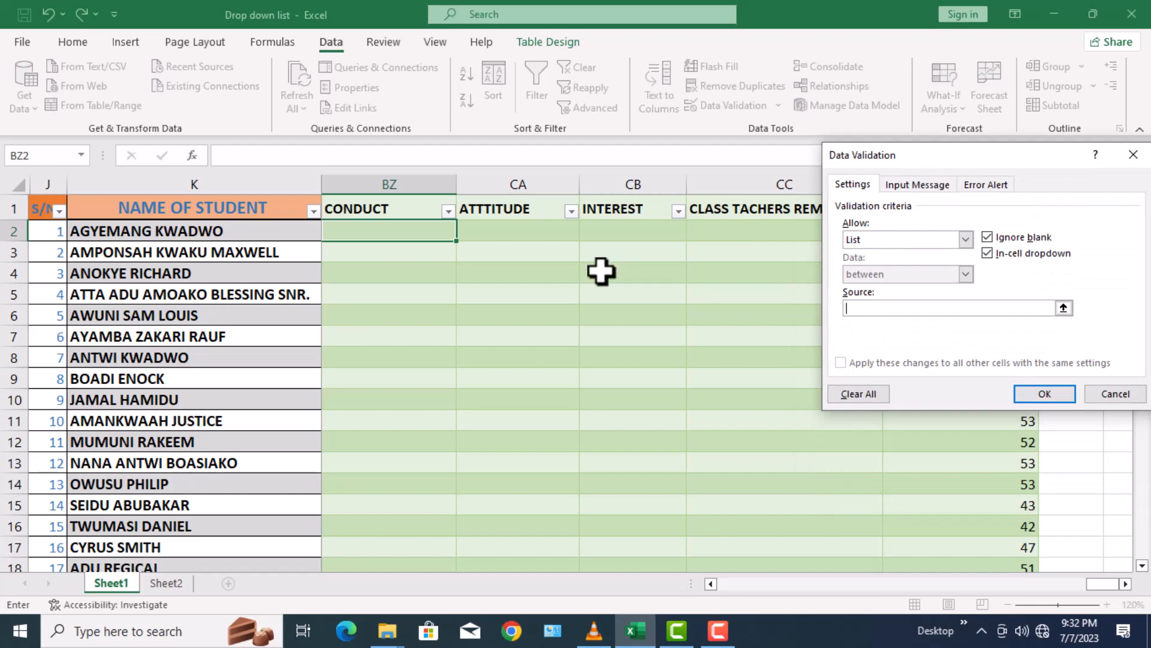
{"action": "left_click", "coordinate": [168, 588]}
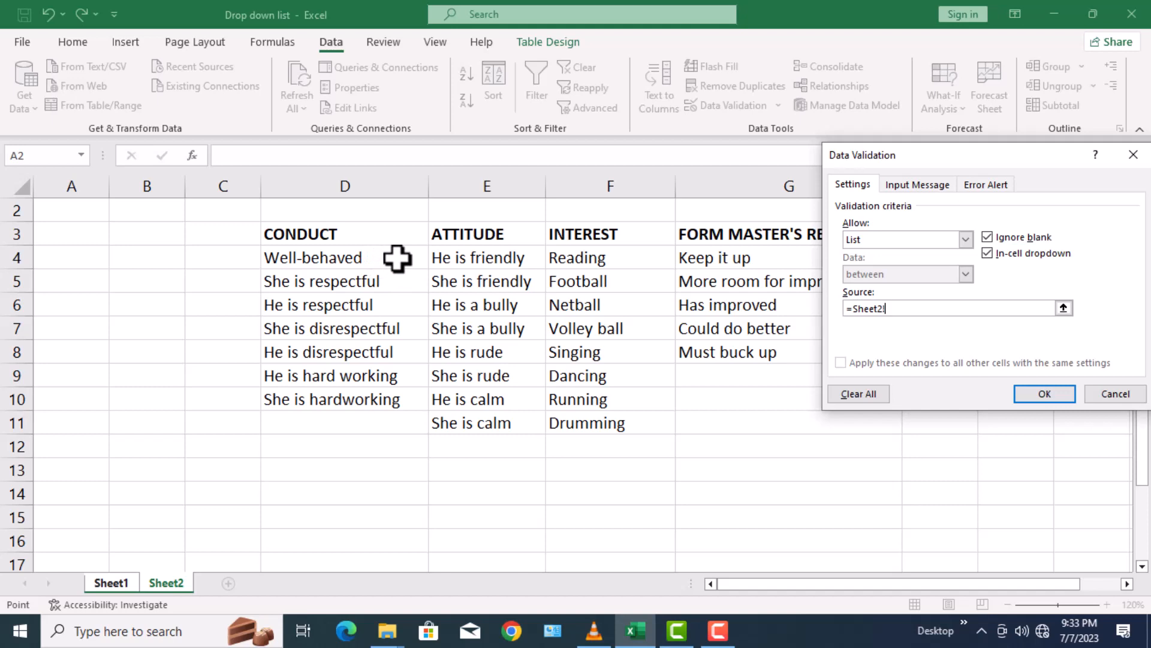
{"action": "left_click_drag", "start_coordinate": [397, 258], "coordinate": [397, 398]}
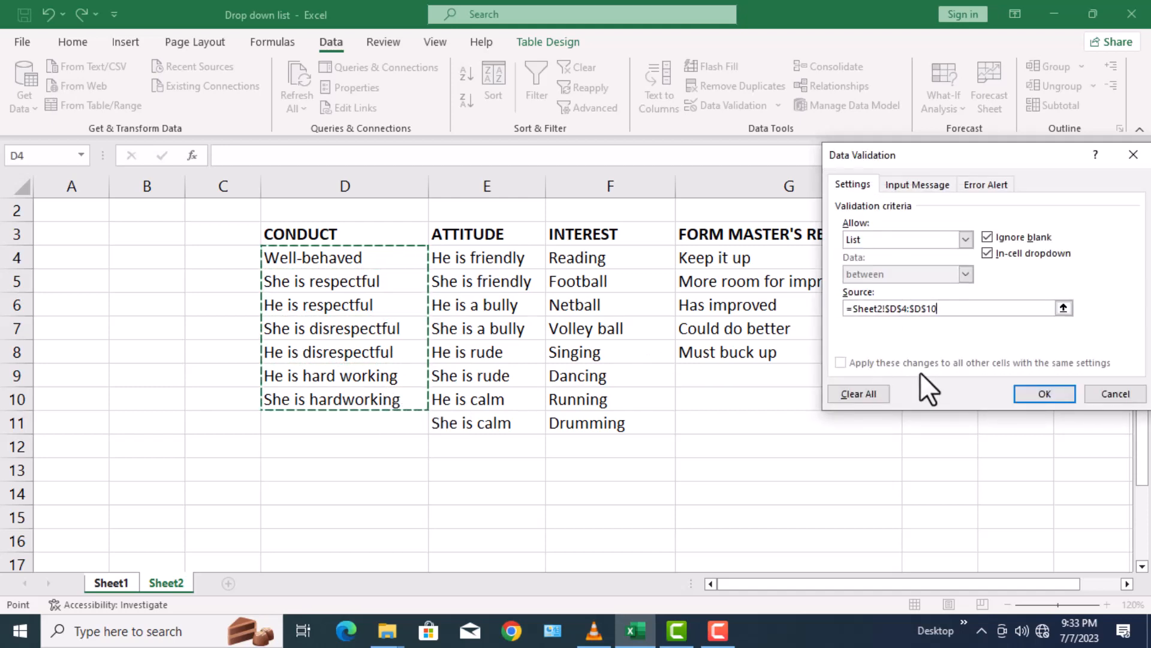
{"action": "left_click", "coordinate": [1044, 396]}
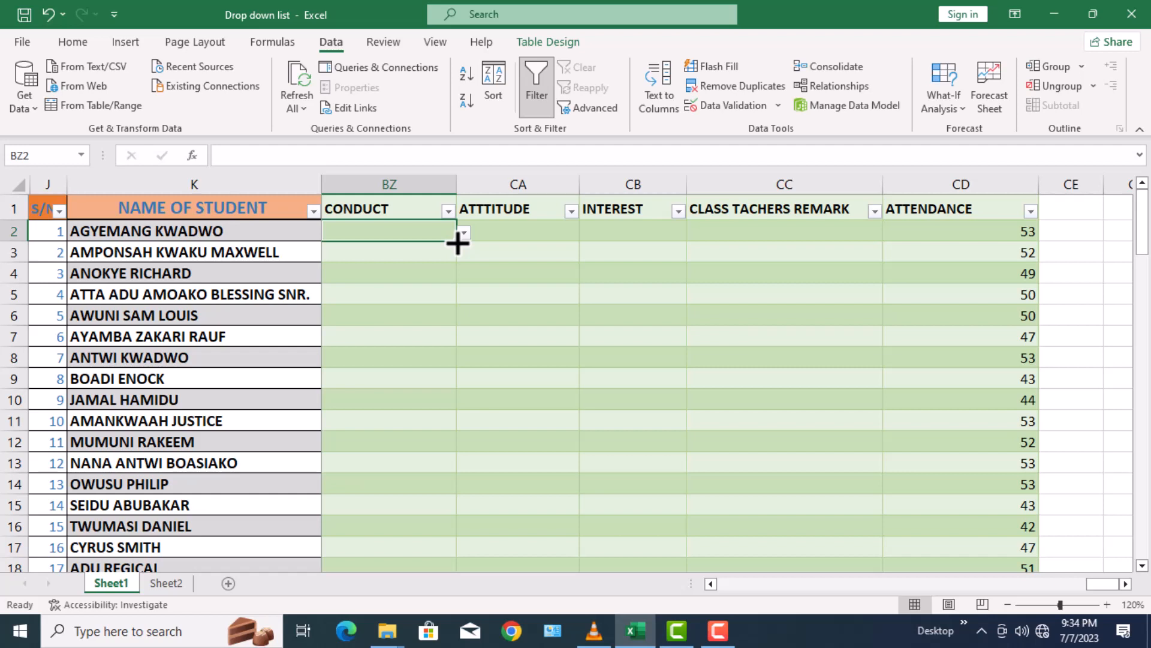
{"action": "left_click_drag", "start_coordinate": [457, 242], "coordinate": [455, 555]}
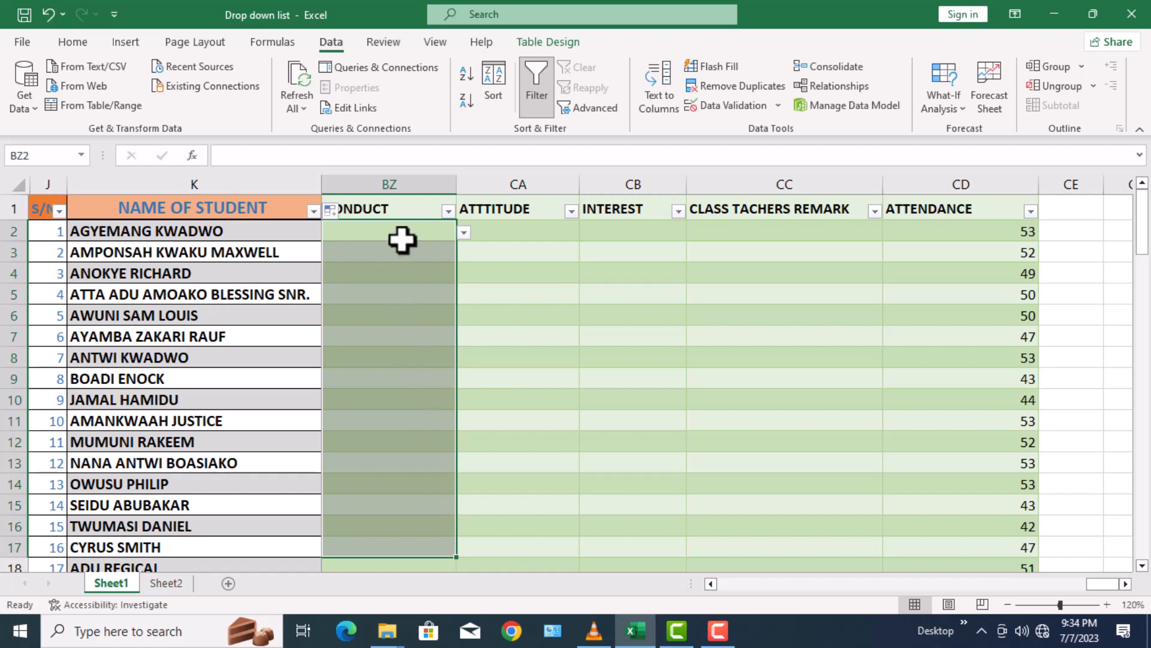
Choose "Well-behaved" as the conduct in BZ2 and "He is respectful" in BZ3 from their drop-down lists.
{"action": "left_click", "coordinate": [463, 233]}
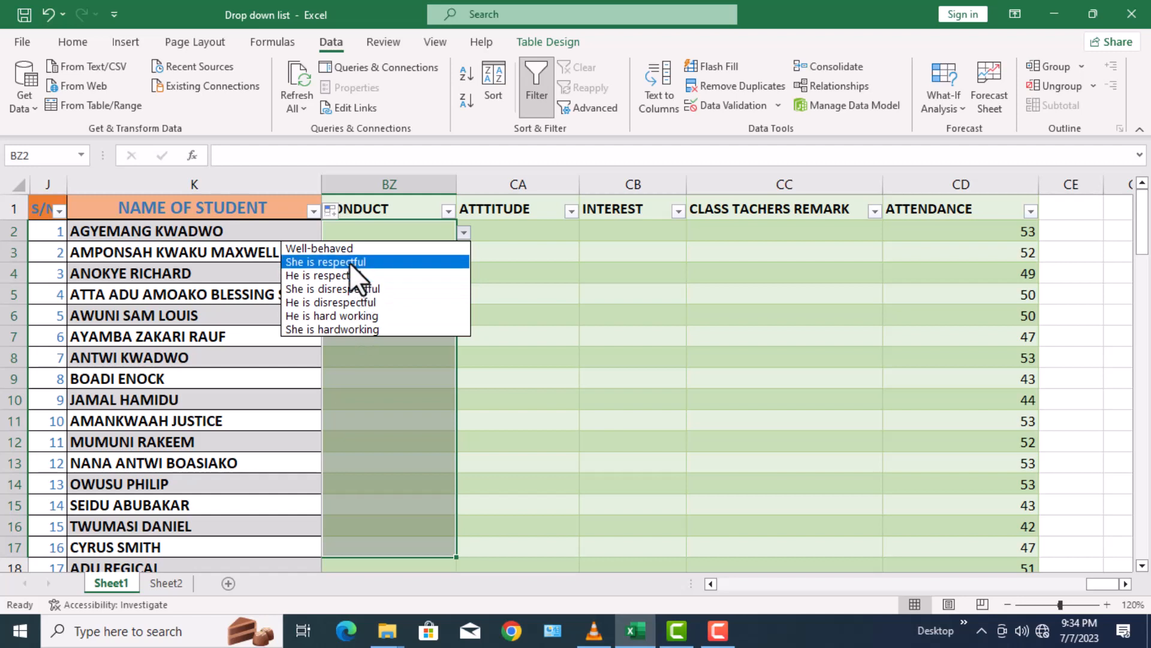
{"action": "left_click", "coordinate": [337, 250]}
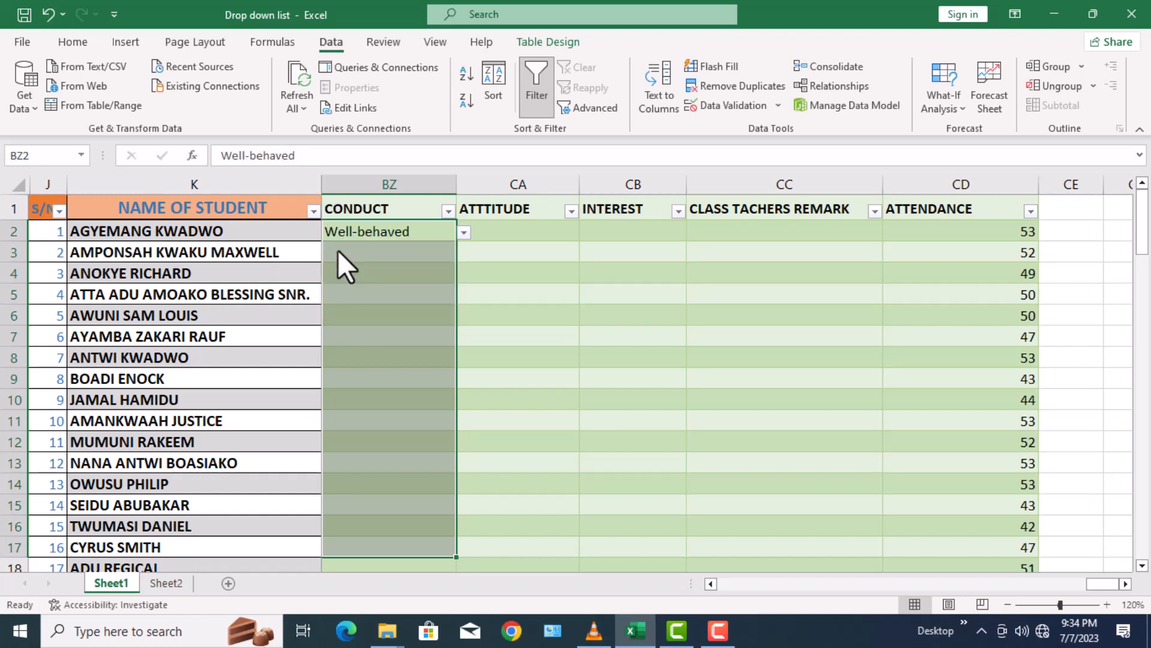
{"action": "left_click", "coordinate": [373, 256]}
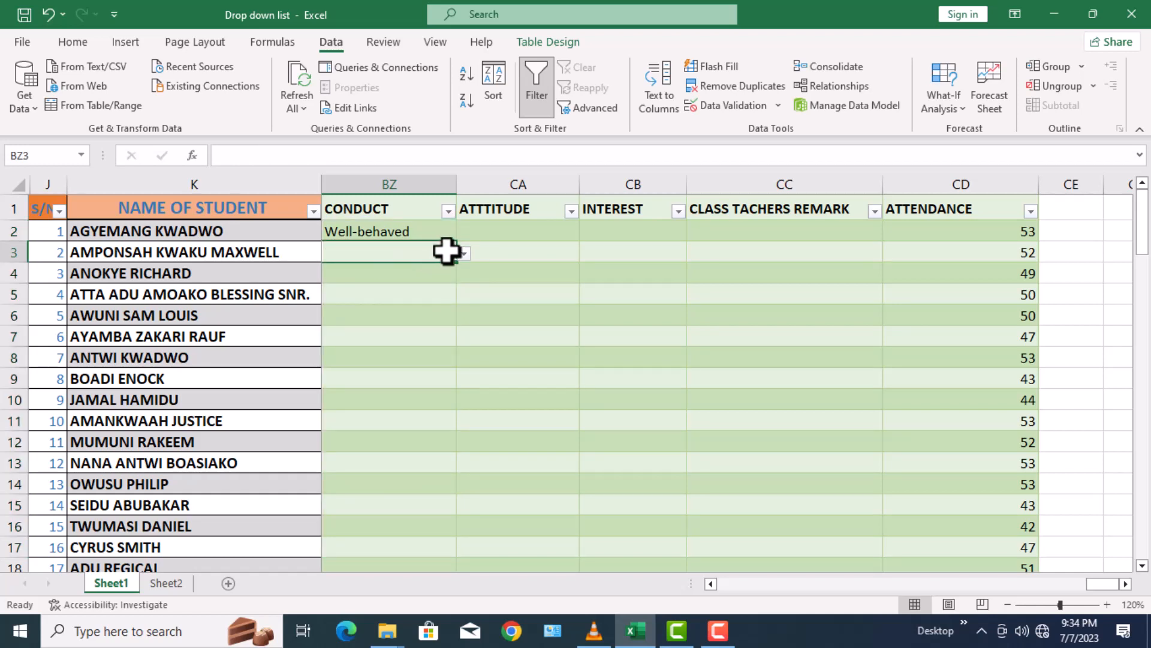
{"action": "left_click", "coordinate": [463, 254]}
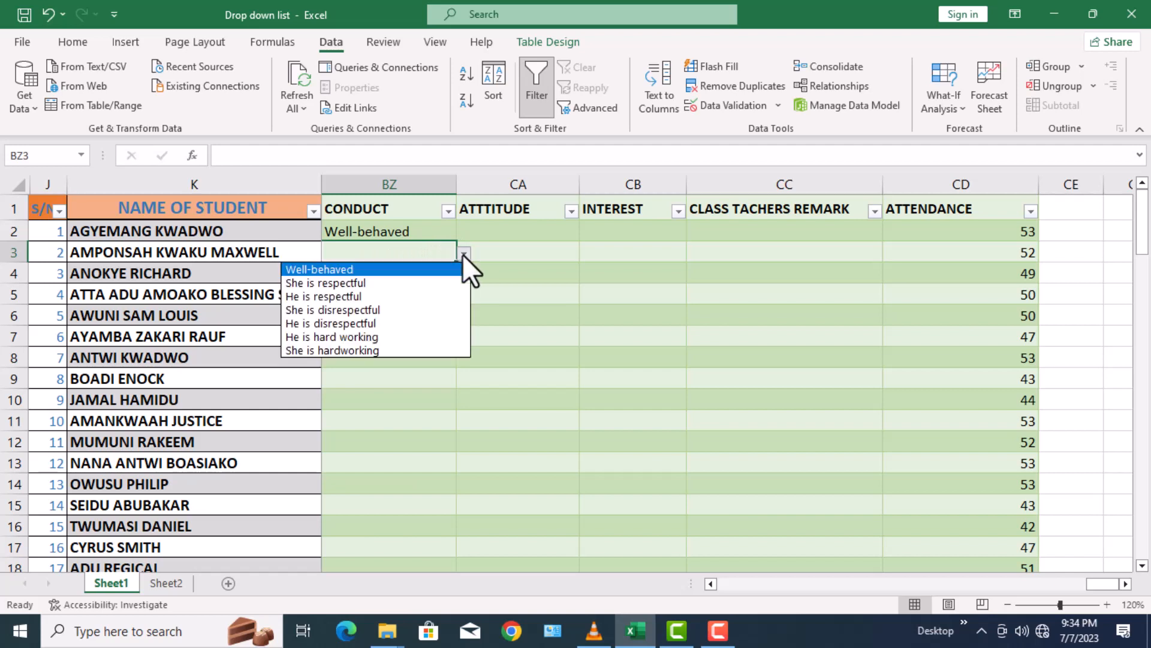
{"action": "left_click", "coordinate": [342, 297]}
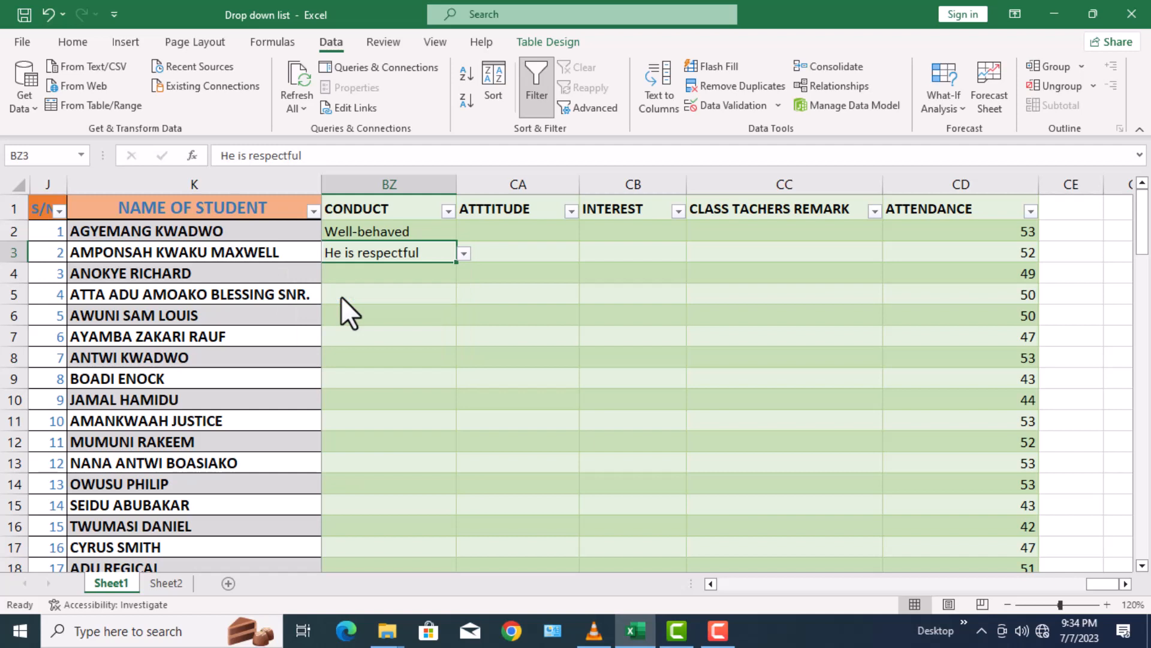
Choose "He is disrespectful" as the conduct in BZ4 and "He is respectful" in BZ5 from their drop-down lists.
{"action": "left_click", "coordinate": [371, 274]}
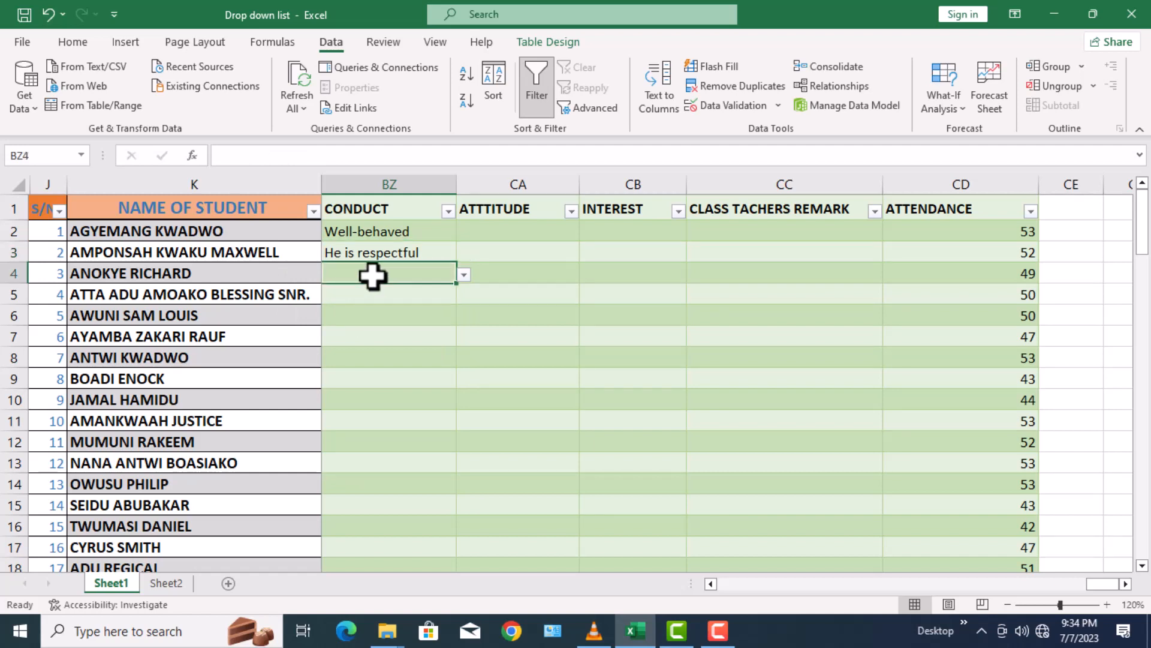
{"action": "left_click", "coordinate": [464, 274]}
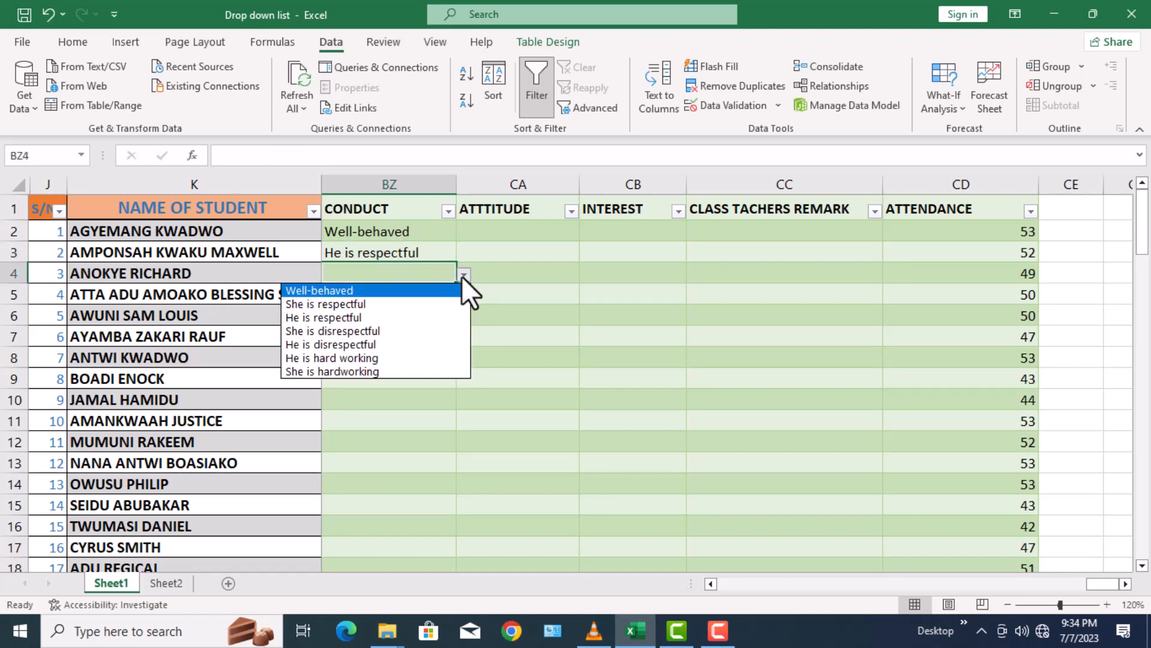
{"action": "left_click", "coordinate": [351, 346]}
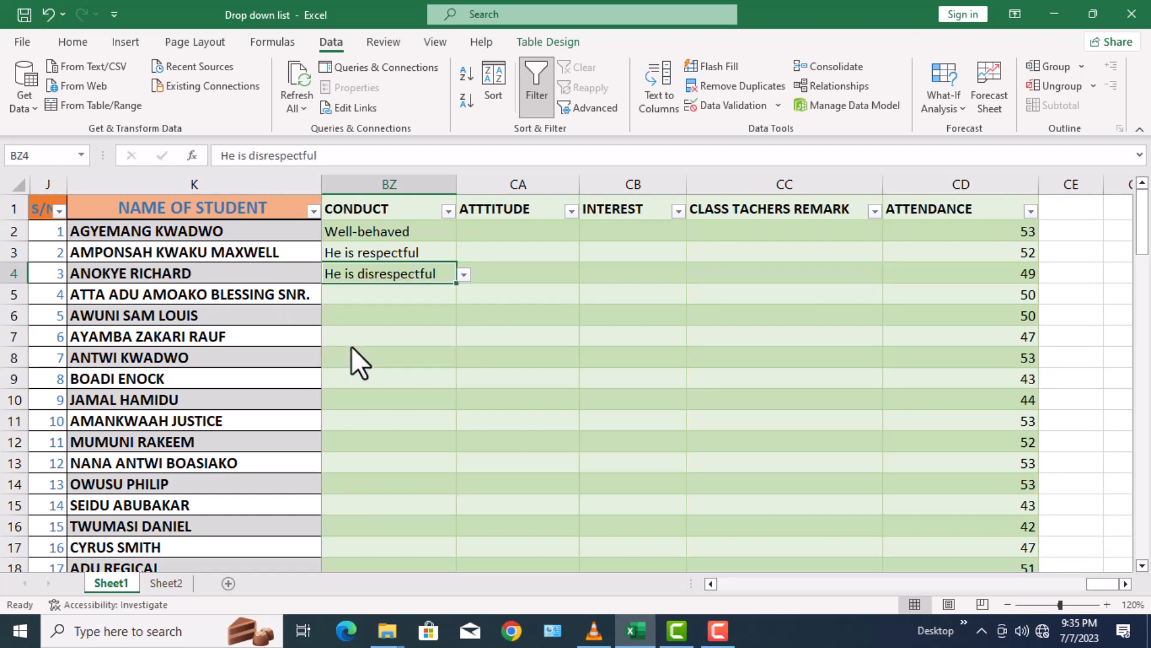
{"action": "left_click", "coordinate": [399, 296]}
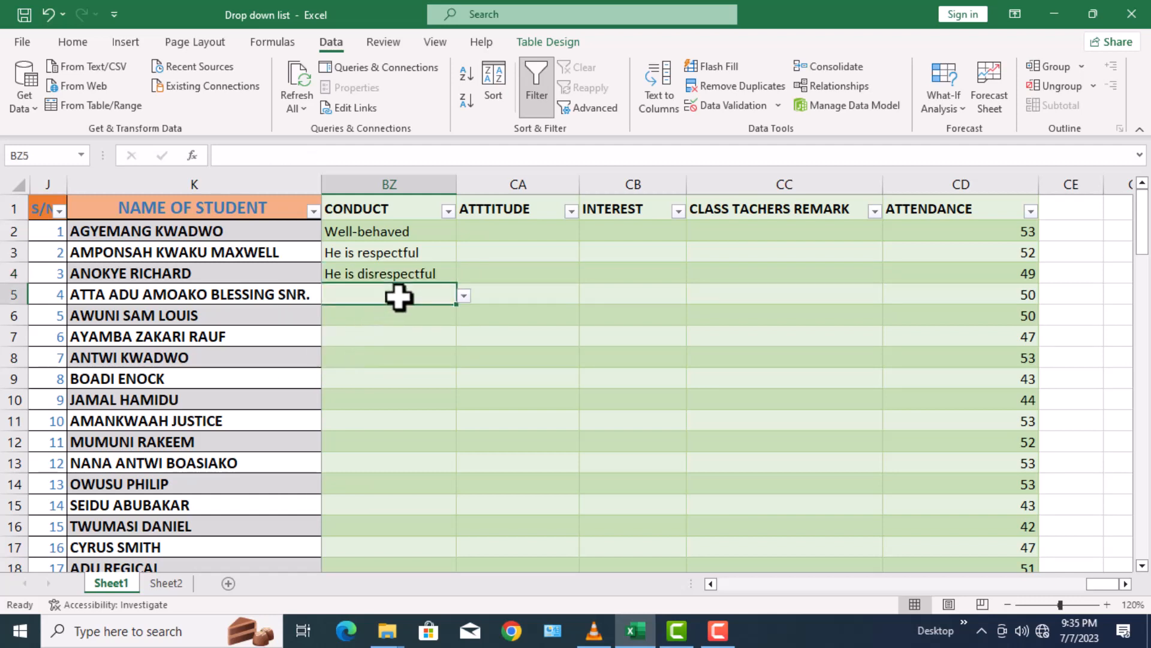
{"action": "left_click", "coordinate": [463, 296]}
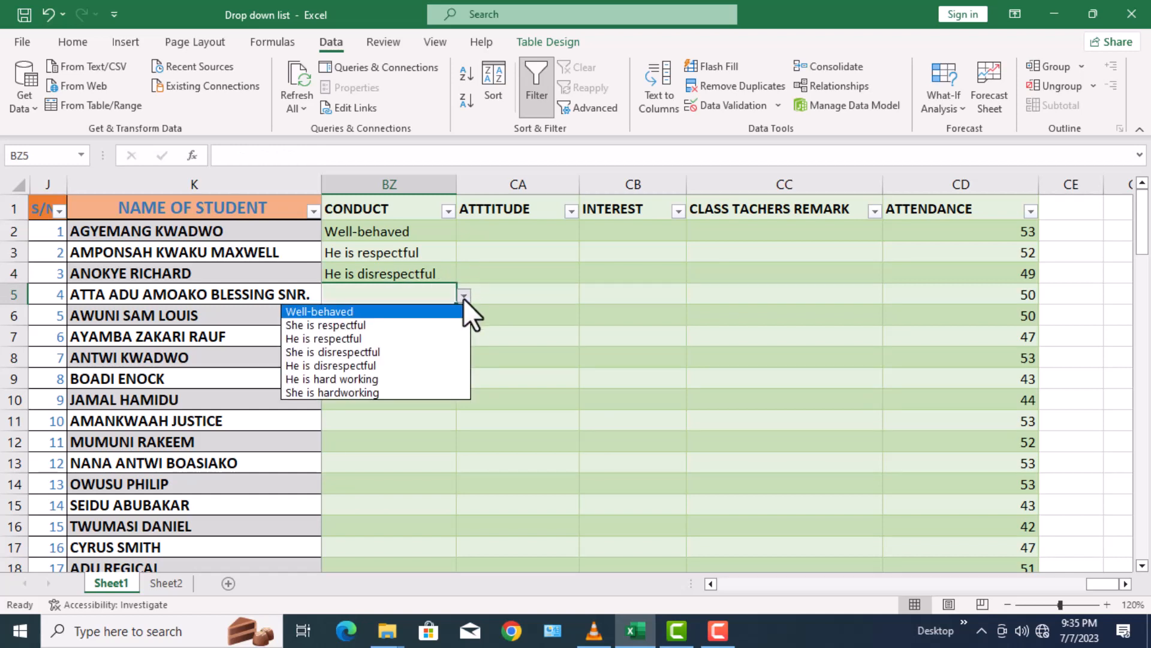
{"action": "left_click", "coordinate": [344, 338]}
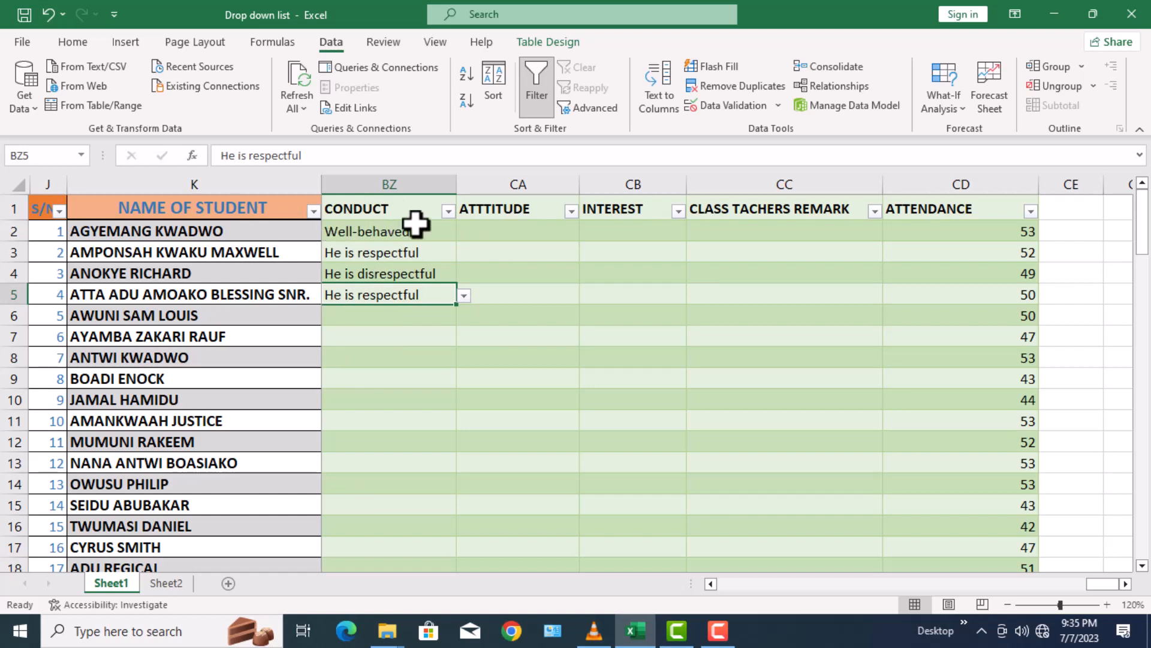
Set up data validation on the first ATTTITUDE cell, CA2, so that it allows a List.
{"action": "left_click", "coordinate": [516, 231]}
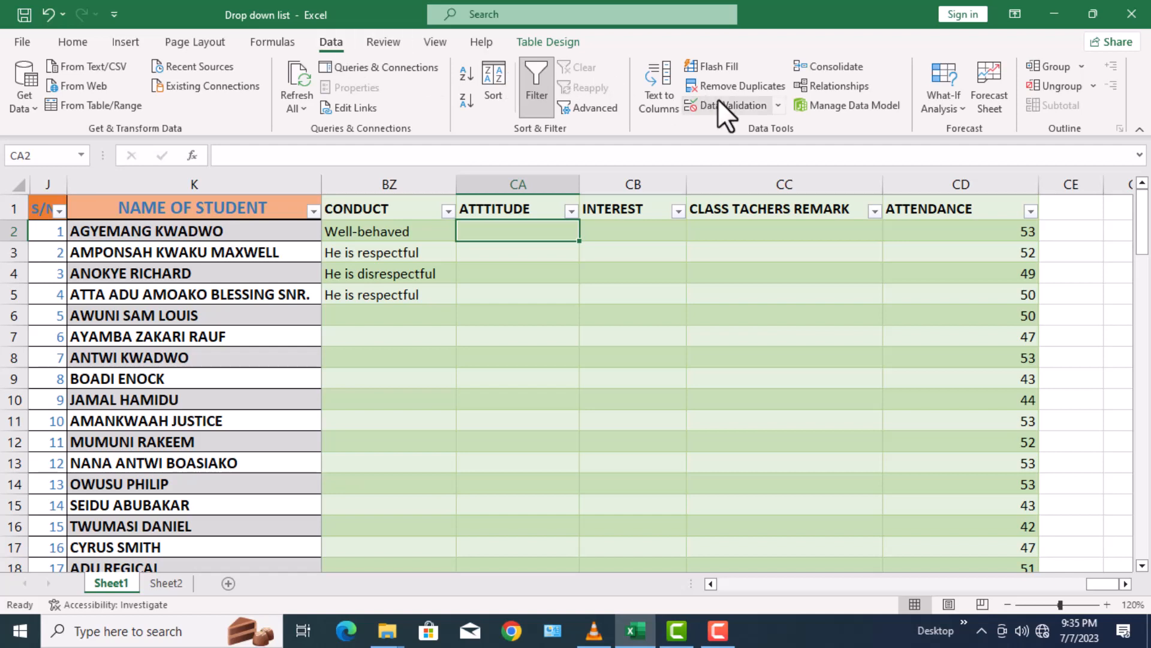
{"action": "left_click", "coordinate": [738, 106]}
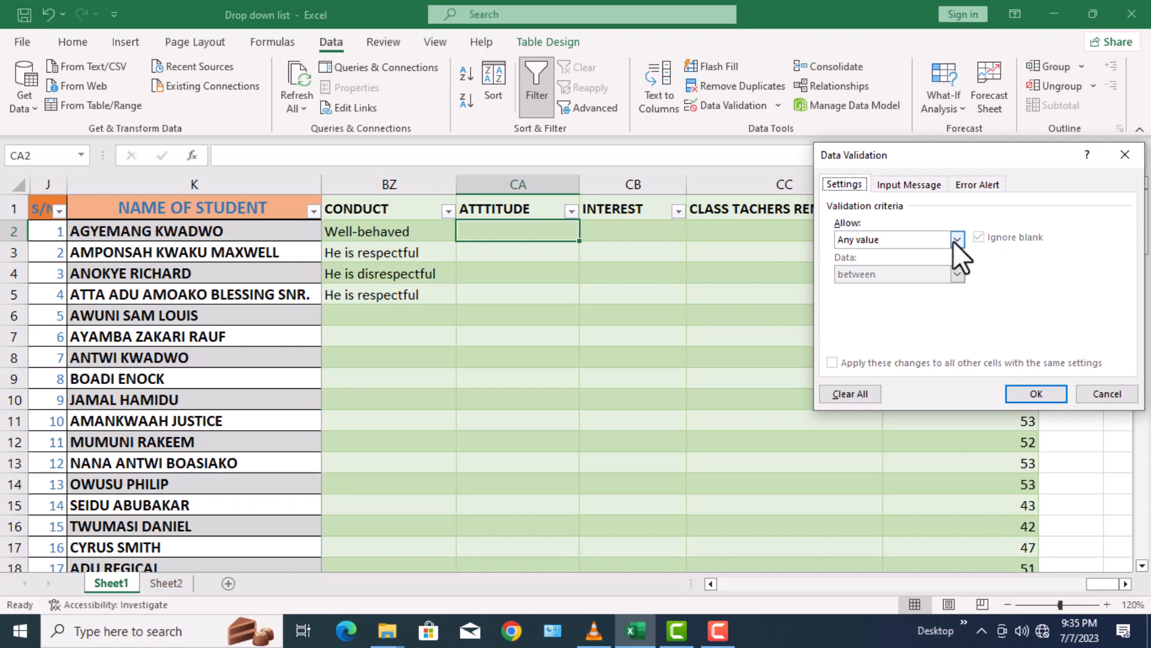
{"action": "left_click", "coordinate": [955, 241]}
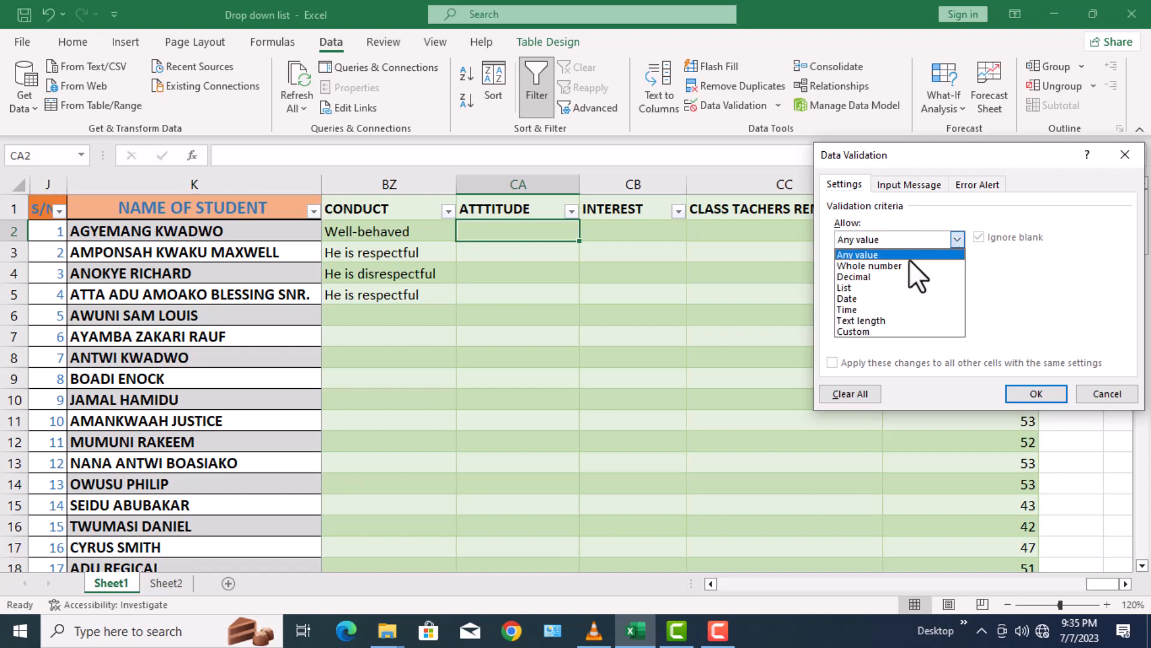
{"action": "left_click", "coordinate": [877, 288]}
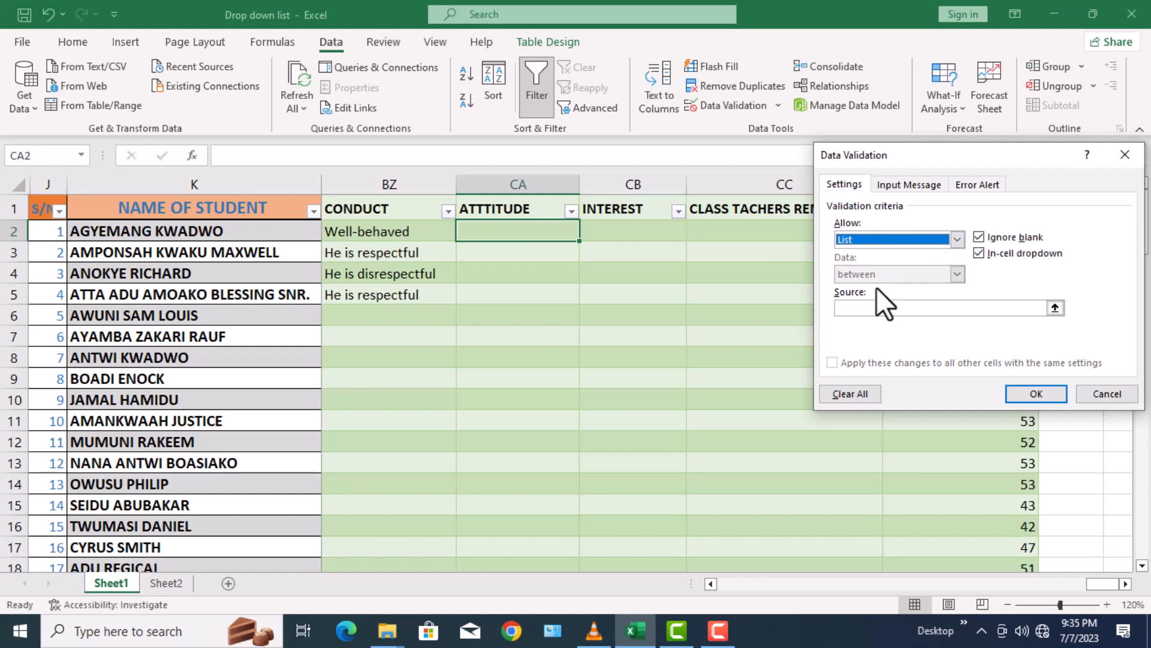
Use the attitude remarks in Sheet2 cells E4:E11 as the list source, and copy the CA2 drop-down down to CA17.
{"action": "left_click", "coordinate": [885, 309]}
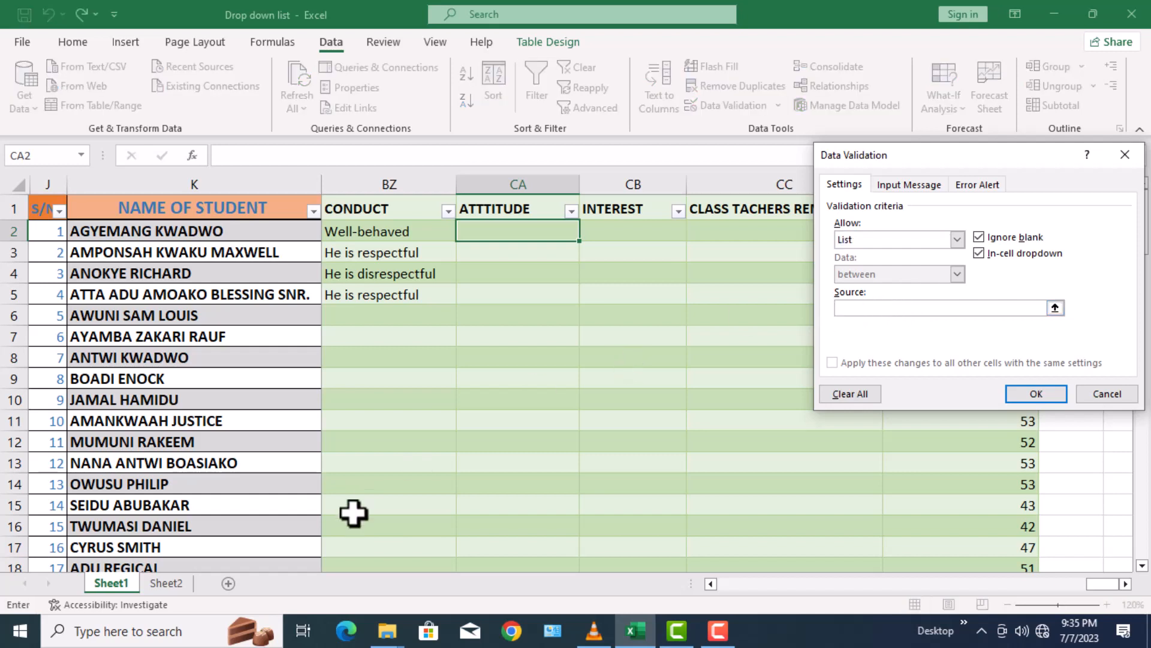
{"action": "left_click", "coordinate": [166, 579]}
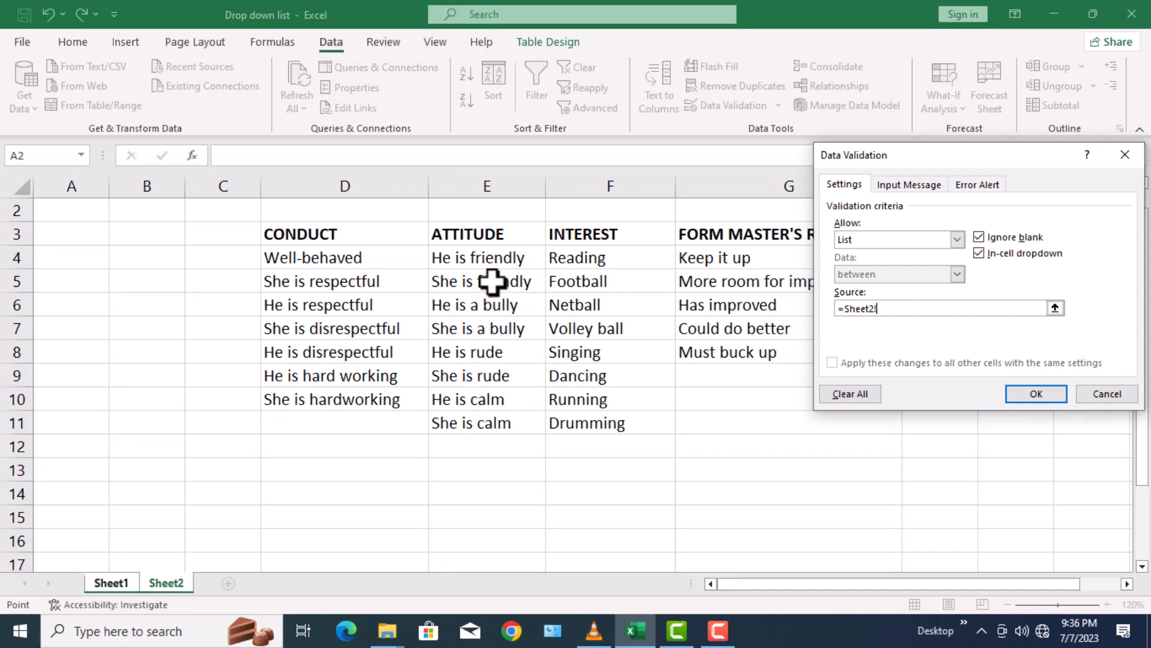
{"action": "left_click_drag", "start_coordinate": [495, 262], "coordinate": [491, 415]}
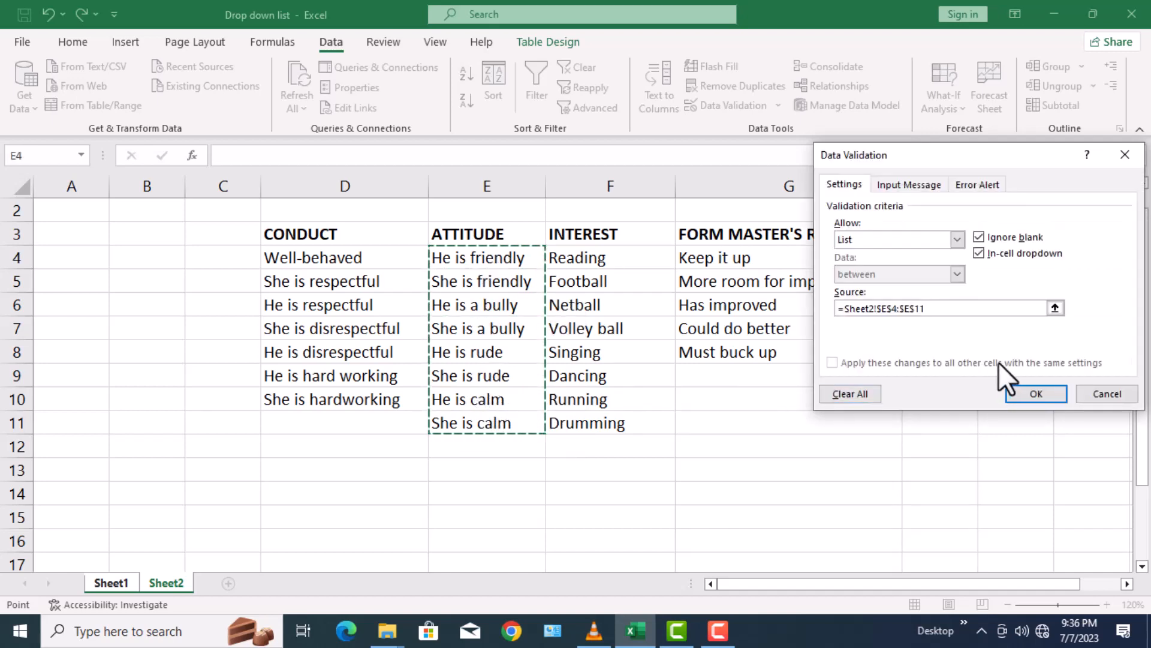
{"action": "left_click", "coordinate": [1035, 391]}
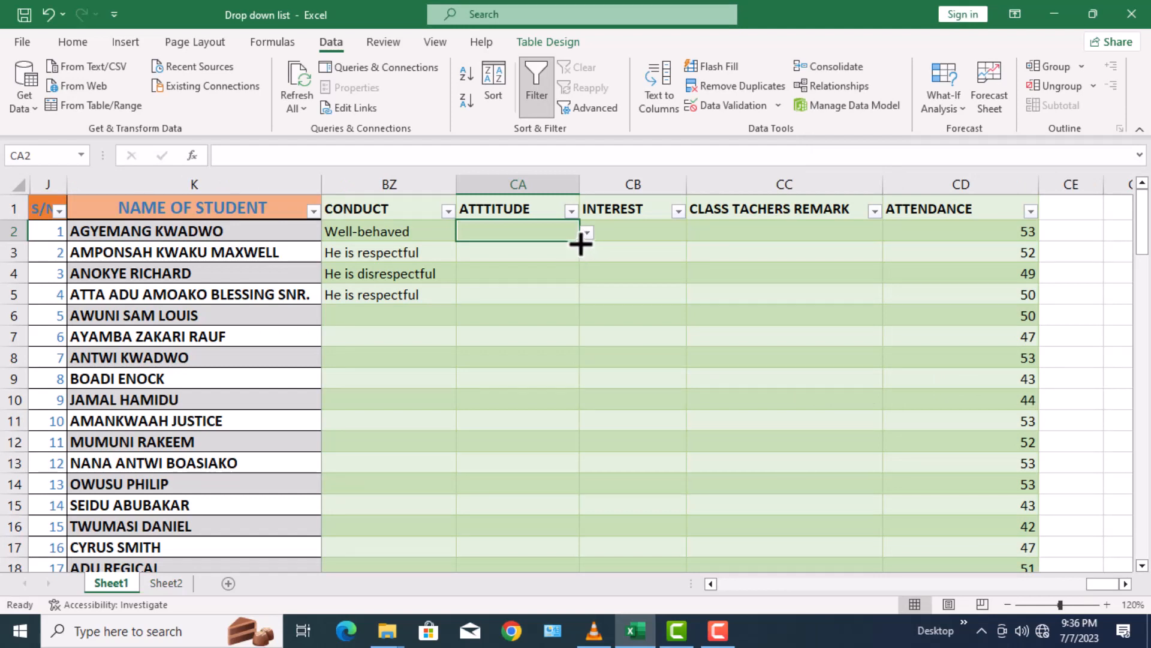
{"action": "mouse_move", "coordinate": [581, 244]}
{"action": "left_mouse_down"}
{"action": "mouse_move", "coordinate": [568, 411]}
{"action": "mouse_move", "coordinate": [573, 560]}
{"action": "left_mouse_up"}
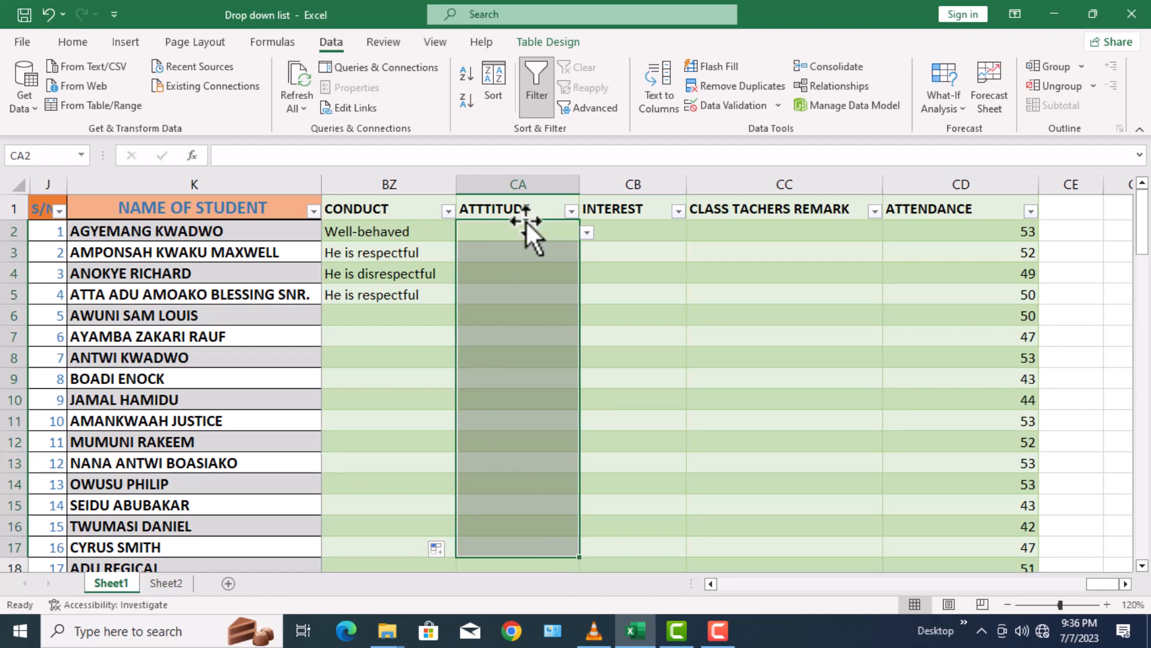
Choose "He is friendly" as the attitude in CA2 and "He is rude" in CA3 from their drop-down lists.
{"action": "left_click", "coordinate": [586, 233]}
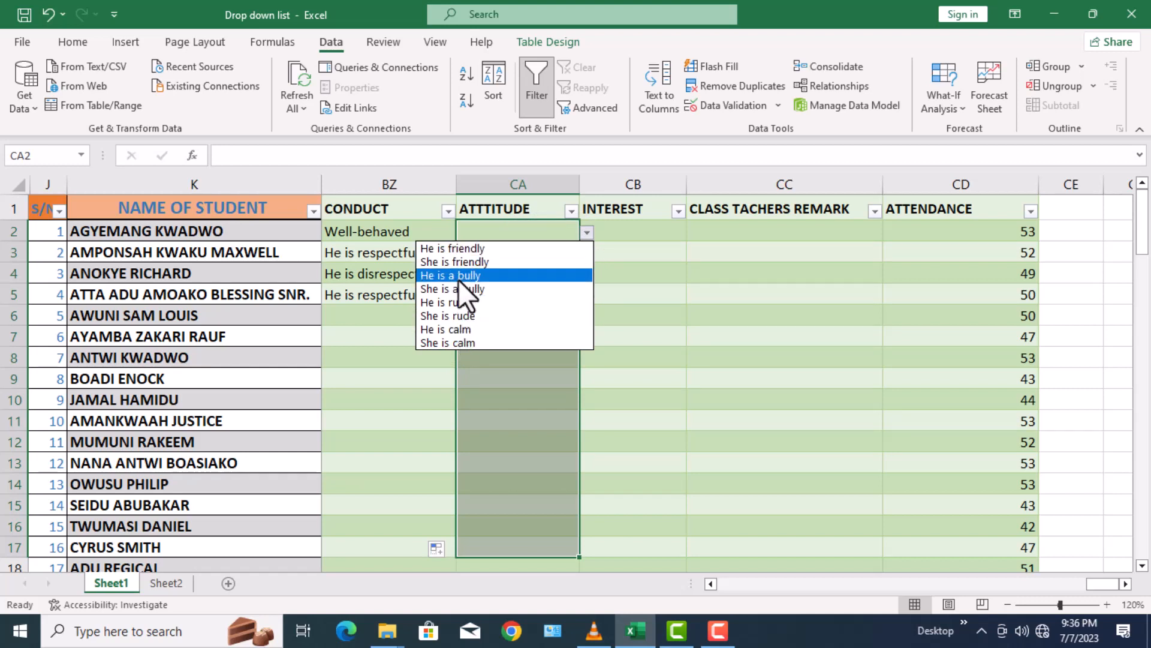
{"action": "left_click", "coordinate": [466, 249]}
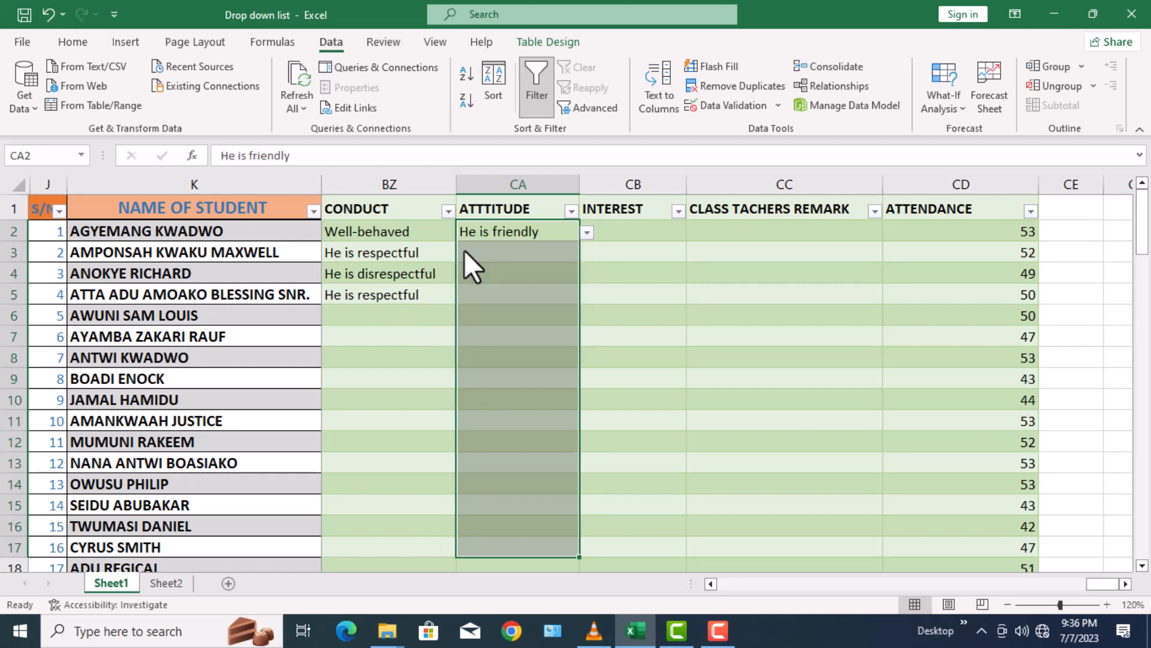
{"action": "left_click", "coordinate": [540, 251]}
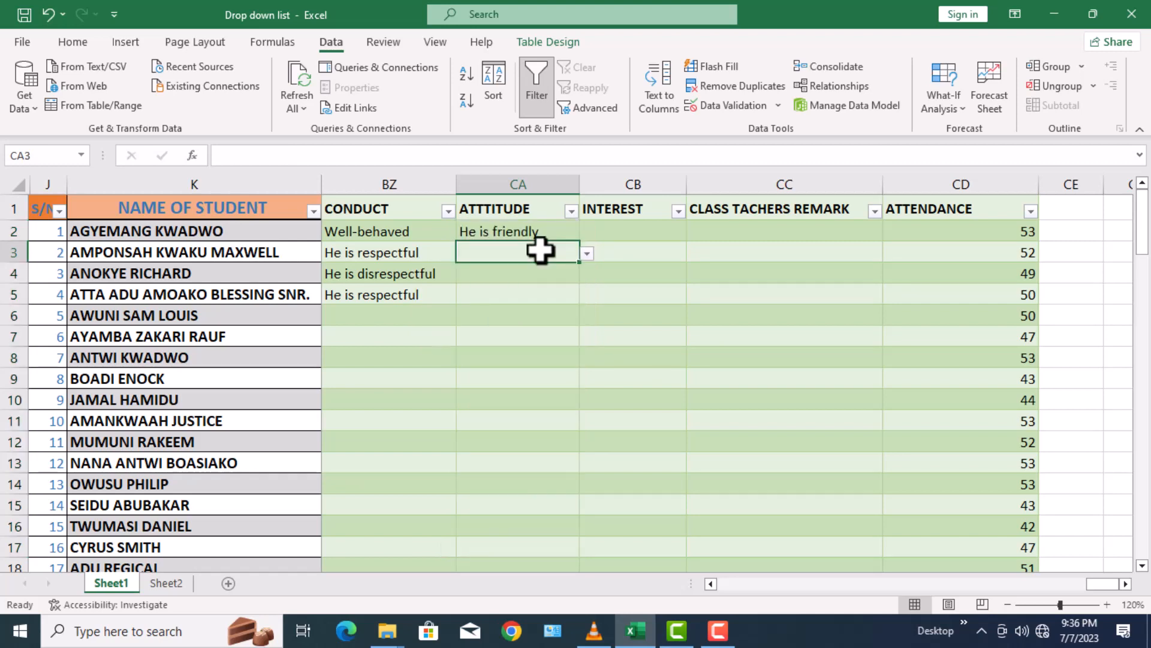
{"action": "left_click", "coordinate": [587, 255]}
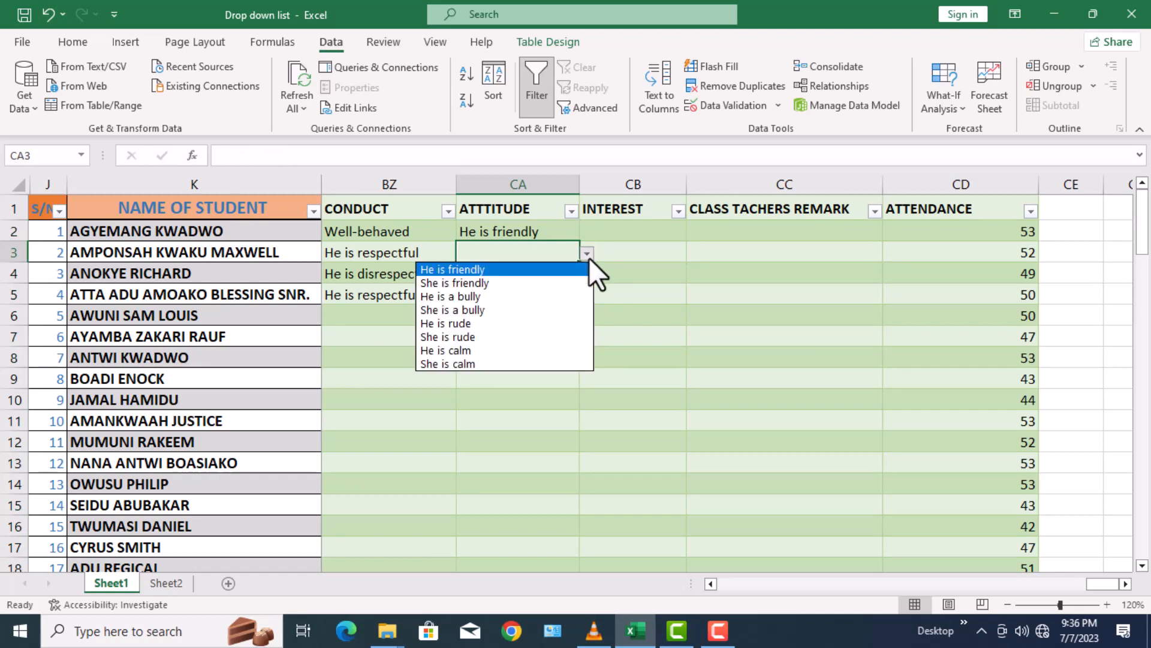
{"action": "left_click", "coordinate": [462, 322]}
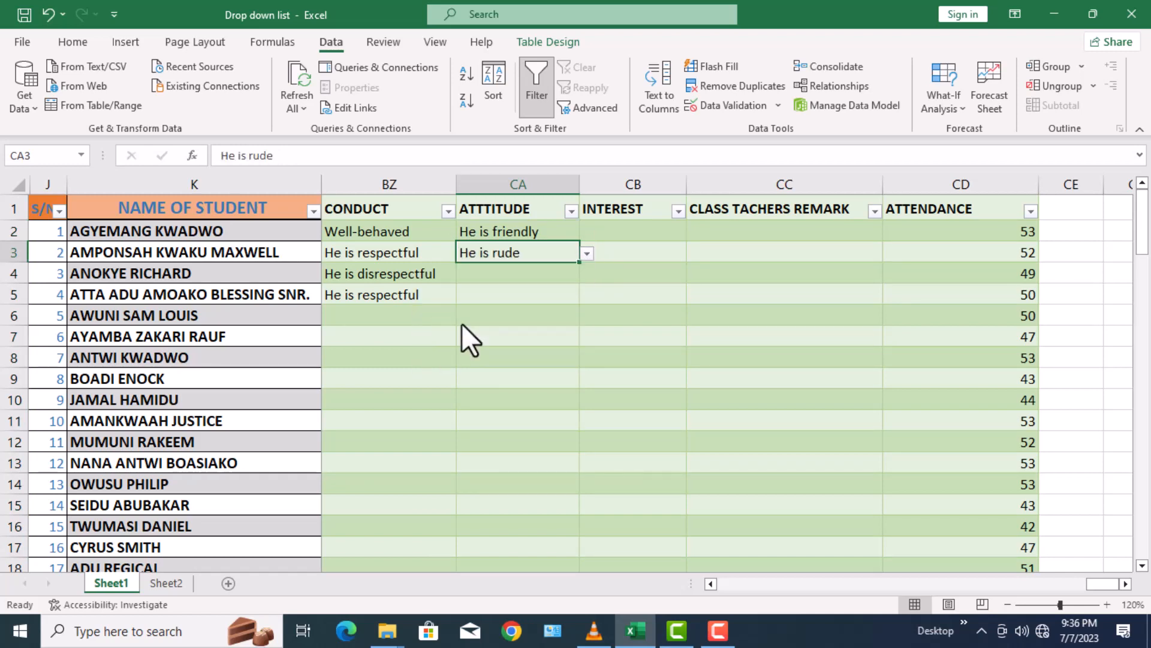
Choose "He is calm" as the attitude in both CA4 and CA5 from their drop-down lists.
{"action": "left_click", "coordinate": [539, 277]}
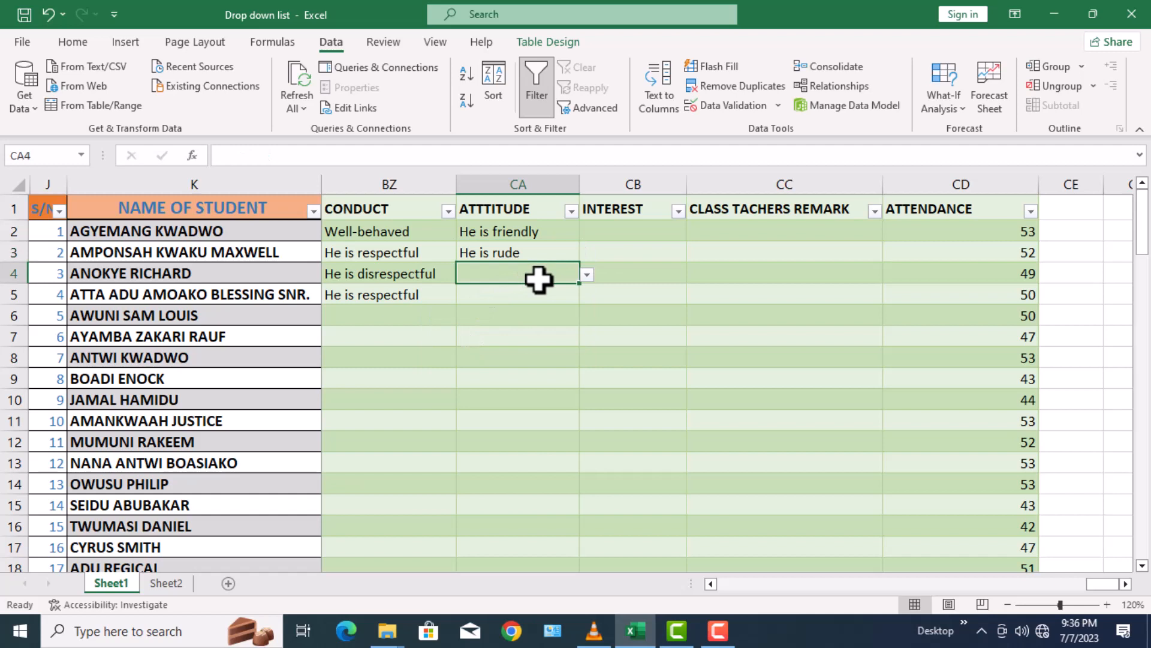
{"action": "left_click", "coordinate": [585, 273]}
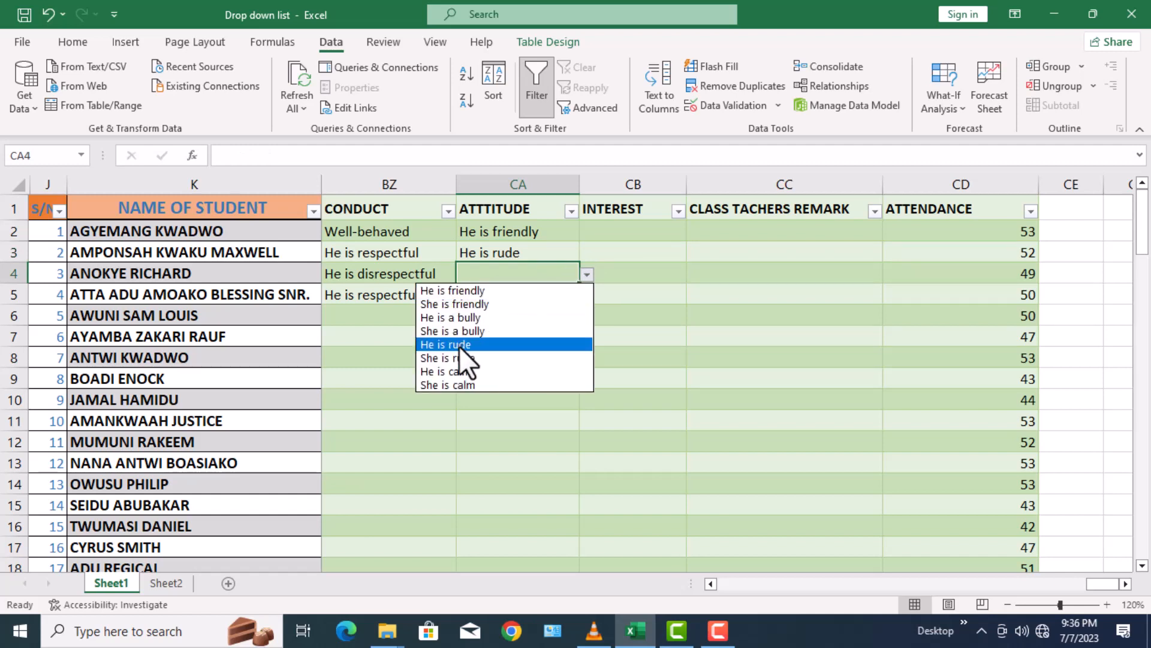
{"action": "left_click", "coordinate": [455, 372]}
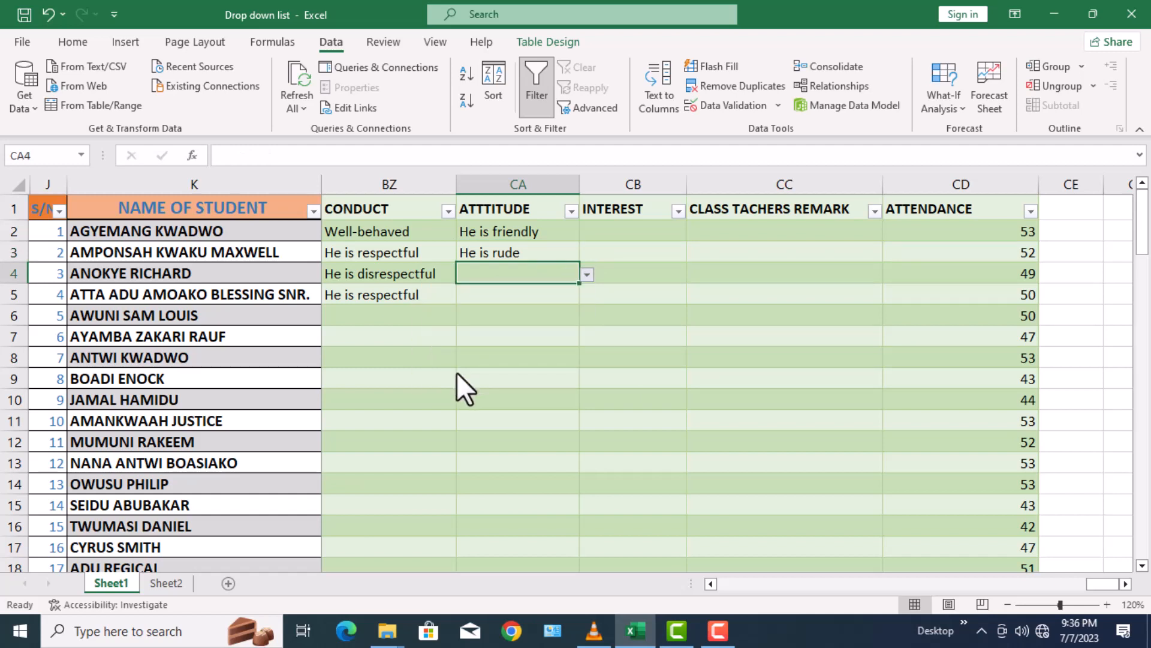
{"action": "left_click", "coordinate": [555, 295]}
{"action": "left_click", "coordinate": [586, 294]}
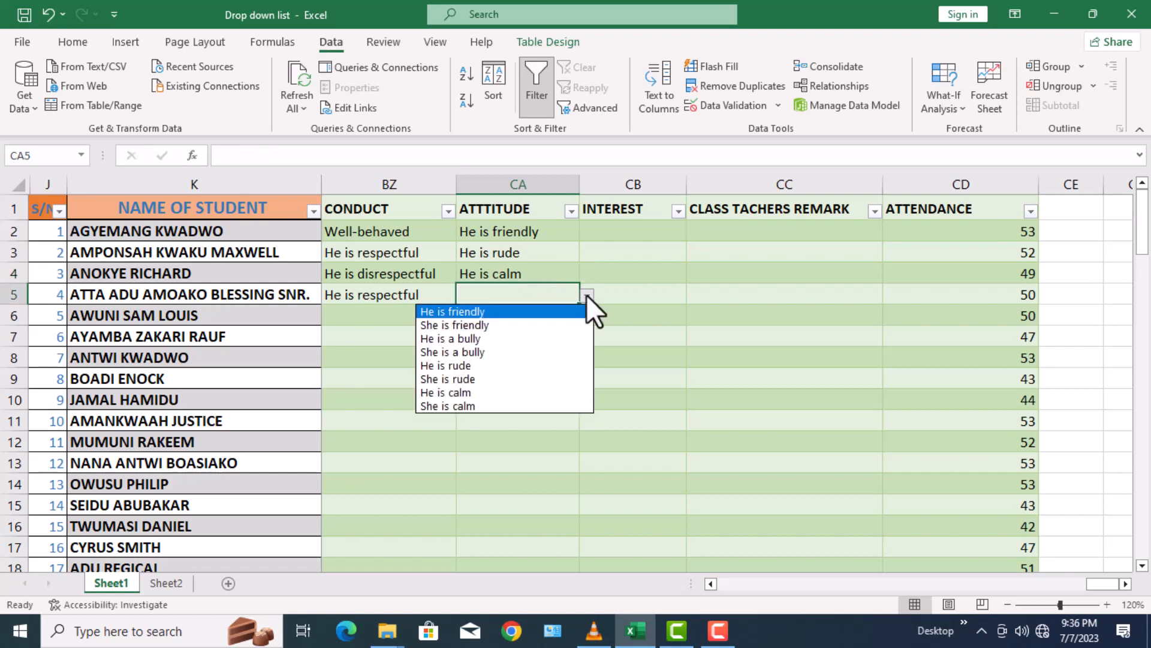
{"action": "left_click", "coordinate": [469, 393]}
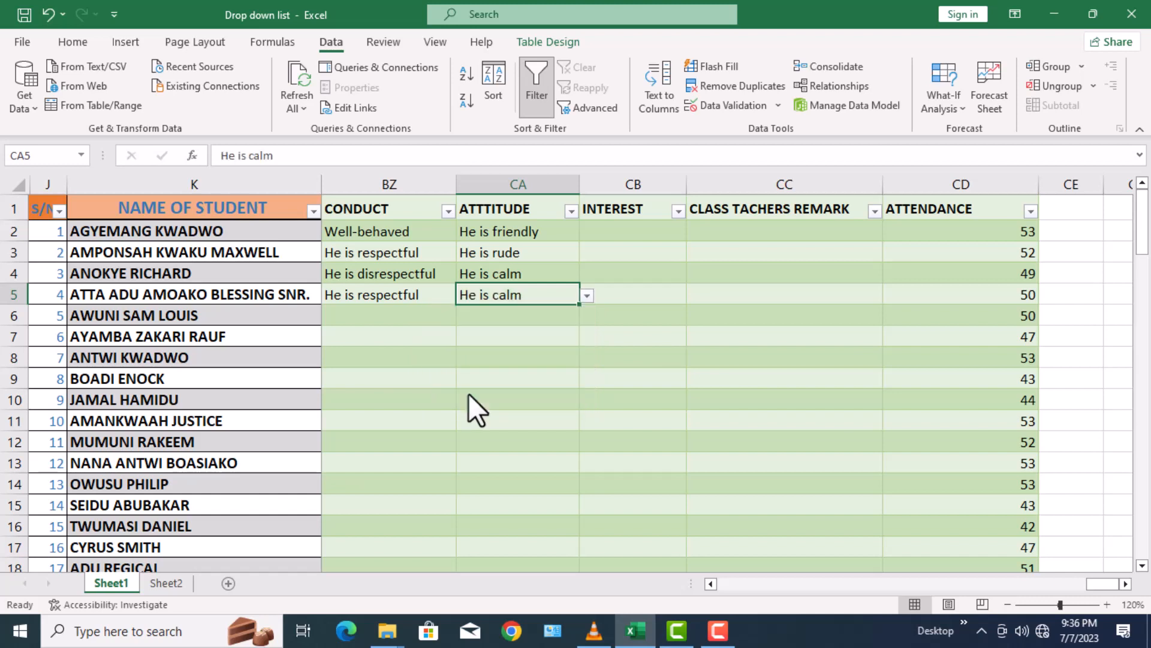